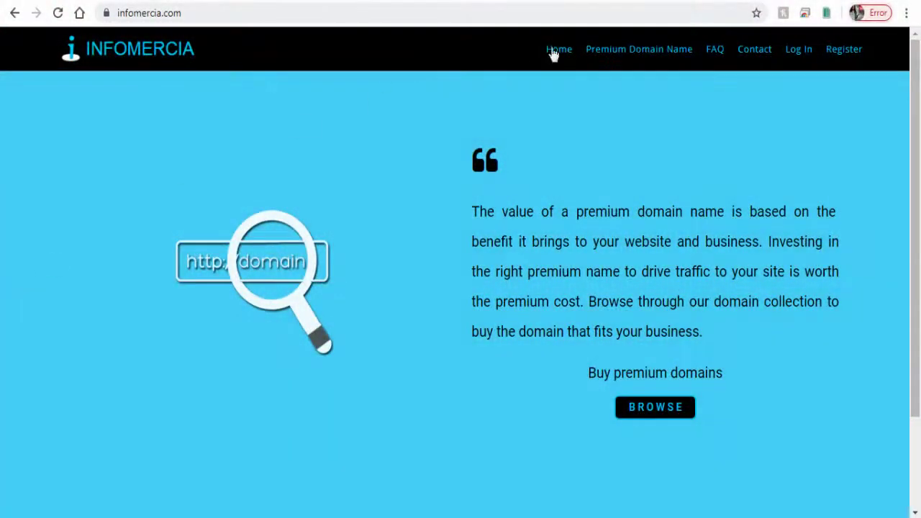
Browse the INFOMERCIA Home, Premium Domain Name, FAQ and Contact pages, then head to furnishlabs.com
click(556, 52)
click(609, 55)
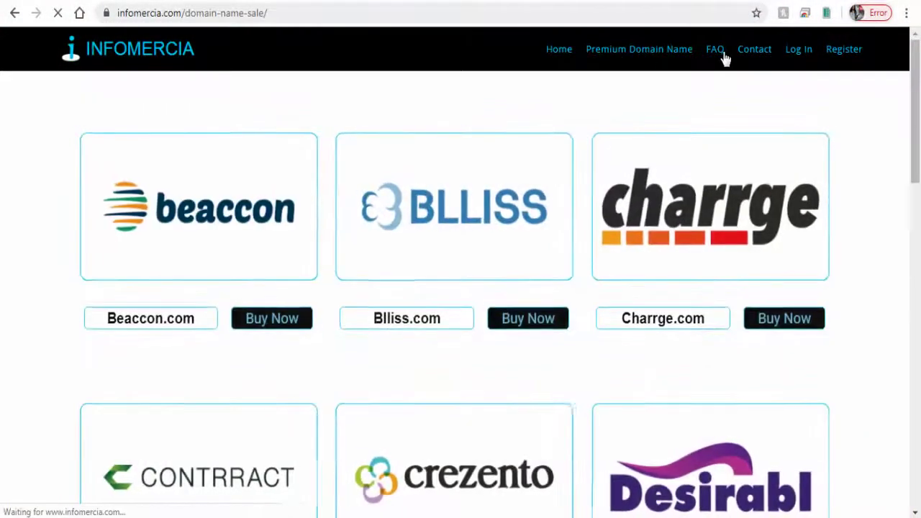
click(722, 55)
click(755, 56)
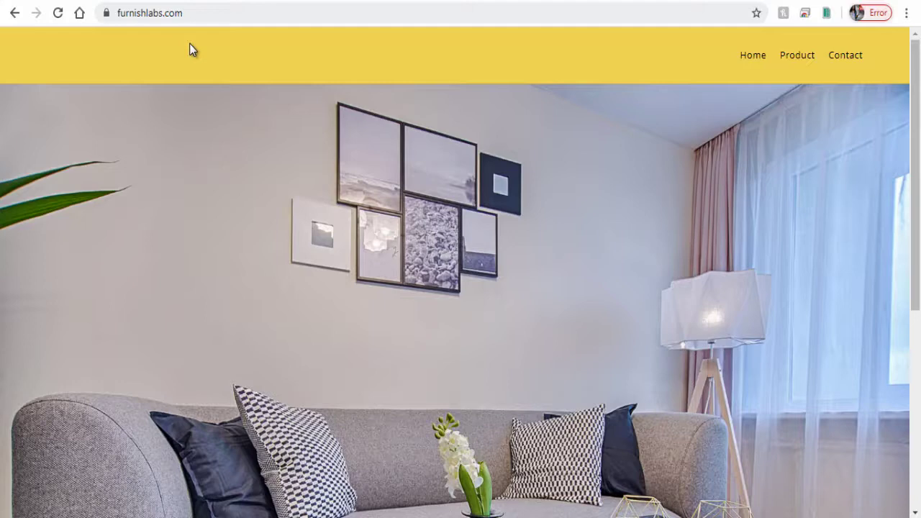
click(183, 13)
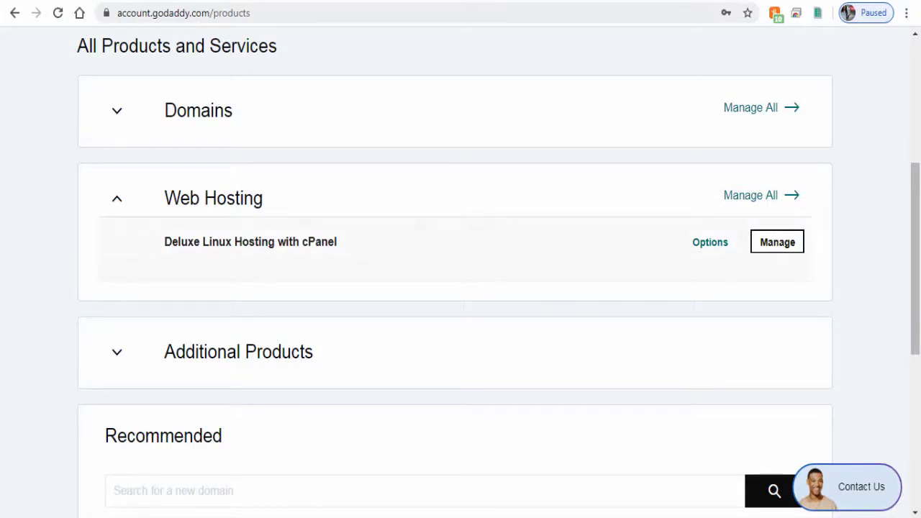
Open cPanel Admin for the Deluxe Linux Hosting with cPanel plan
click(782, 245)
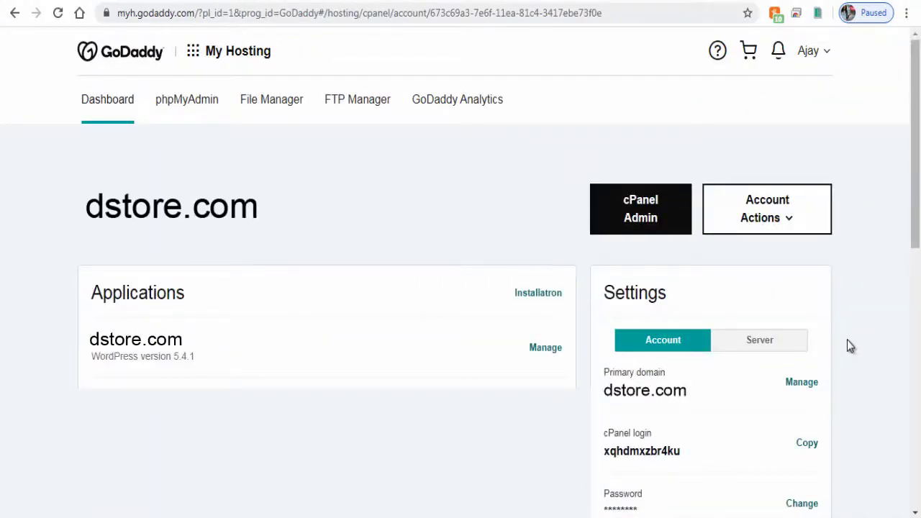
click(647, 221)
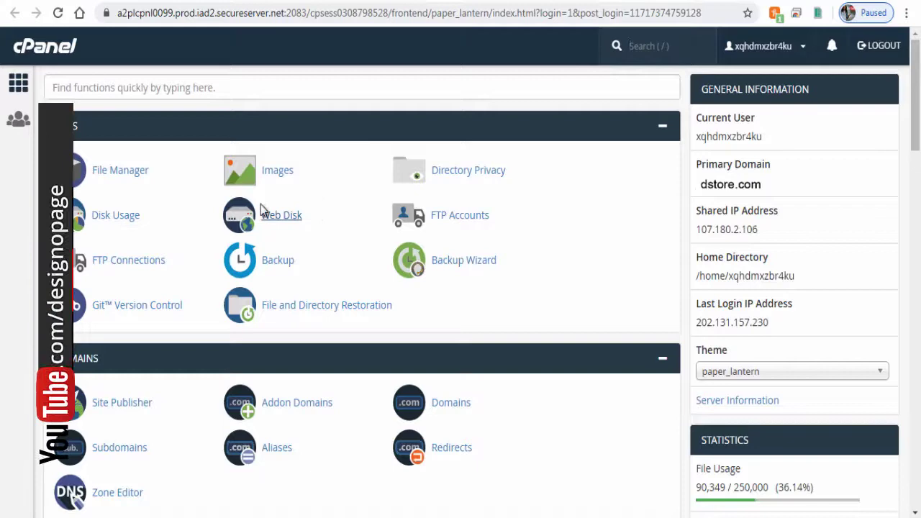
Open File Manager and navigate into public_html/infomercia.com
click(140, 178)
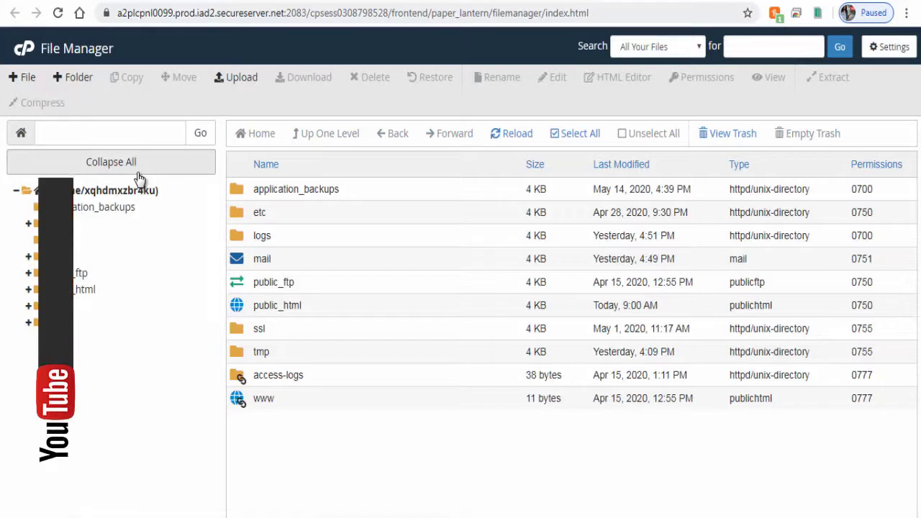
click(246, 309)
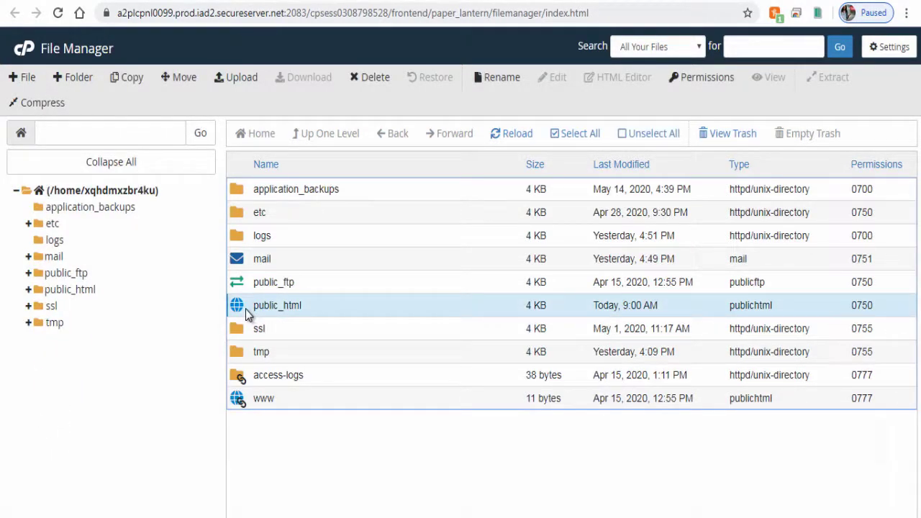
double_click(246, 308)
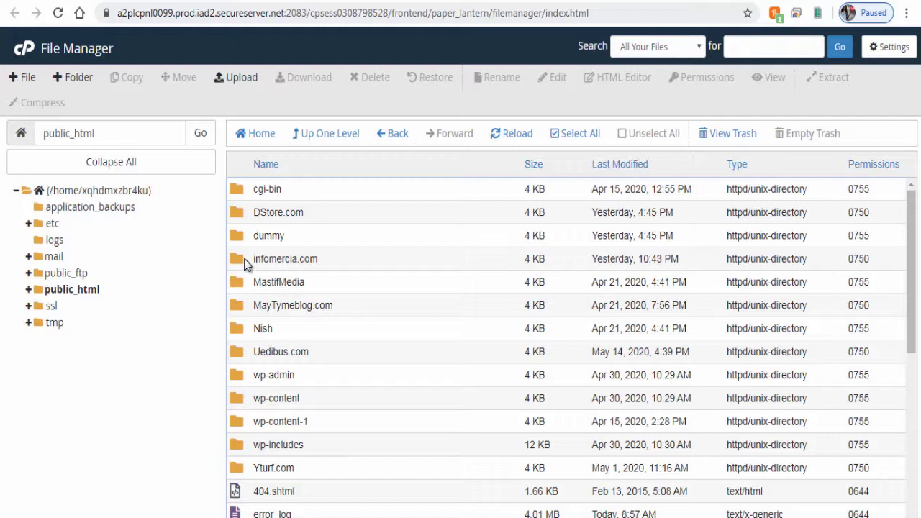
click(270, 259)
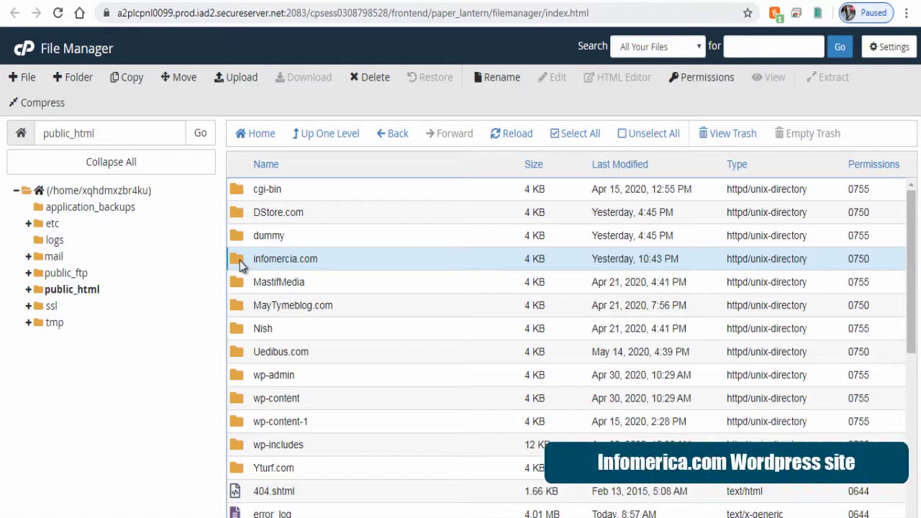
double_click(239, 260)
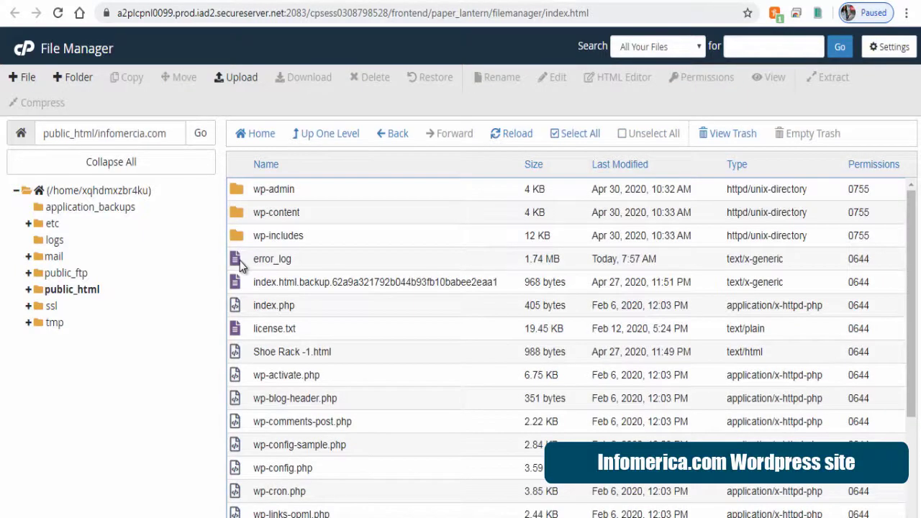
Look inside wp-content, return up one level, and select the wp-content folder
click(236, 215)
double_click(234, 219)
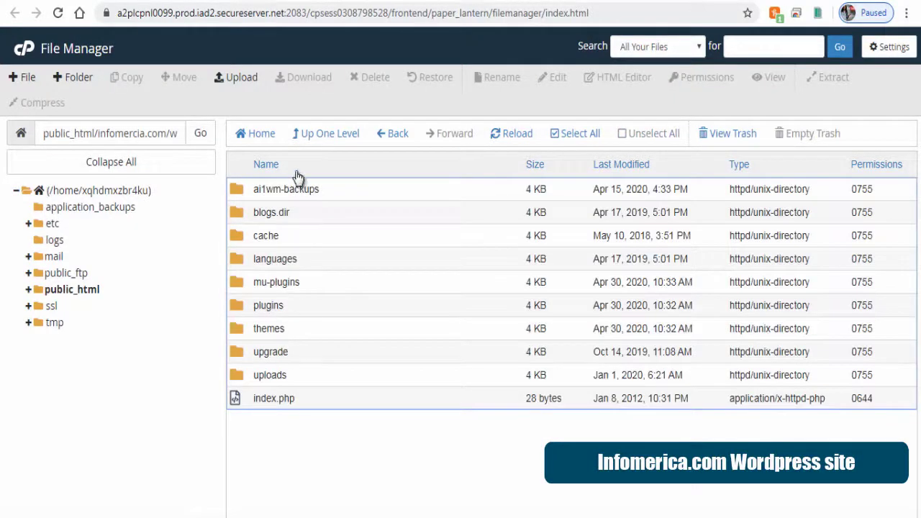
click(330, 134)
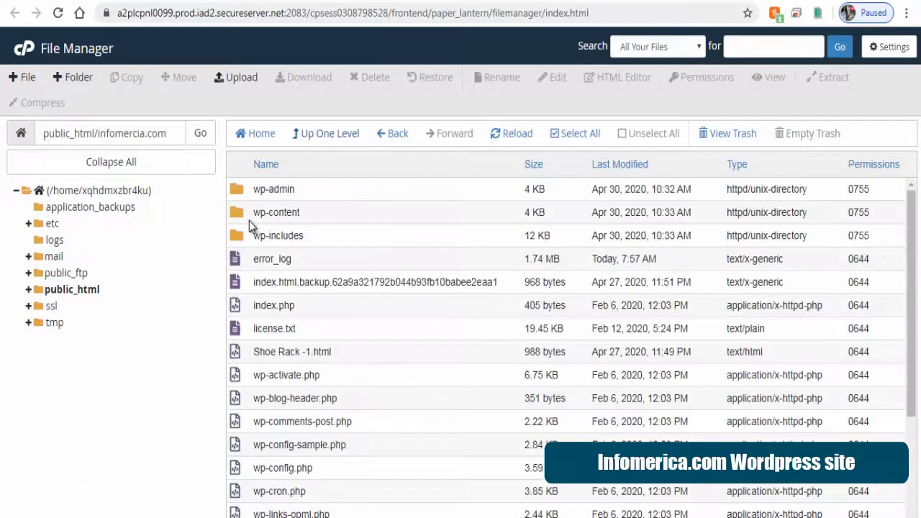
click(242, 221)
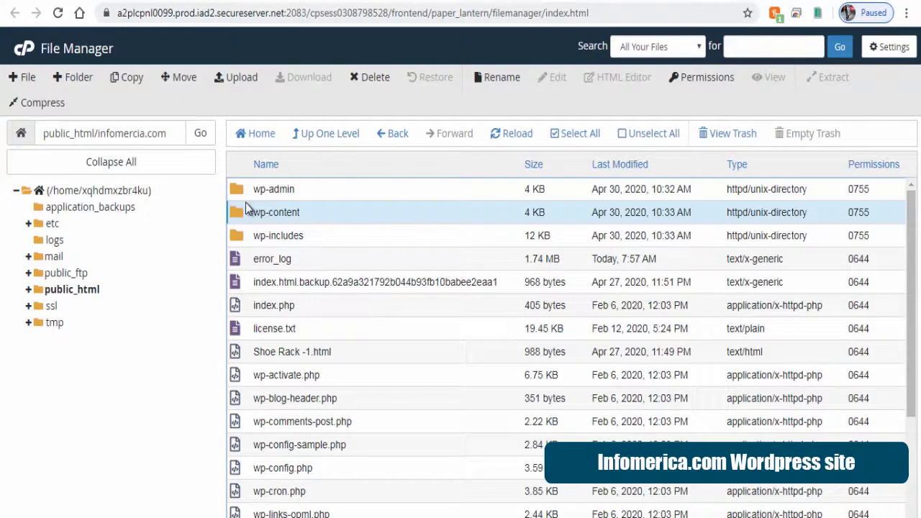
Compress the wp-content folder into a wp-content.zip archive
right_click(242, 209)
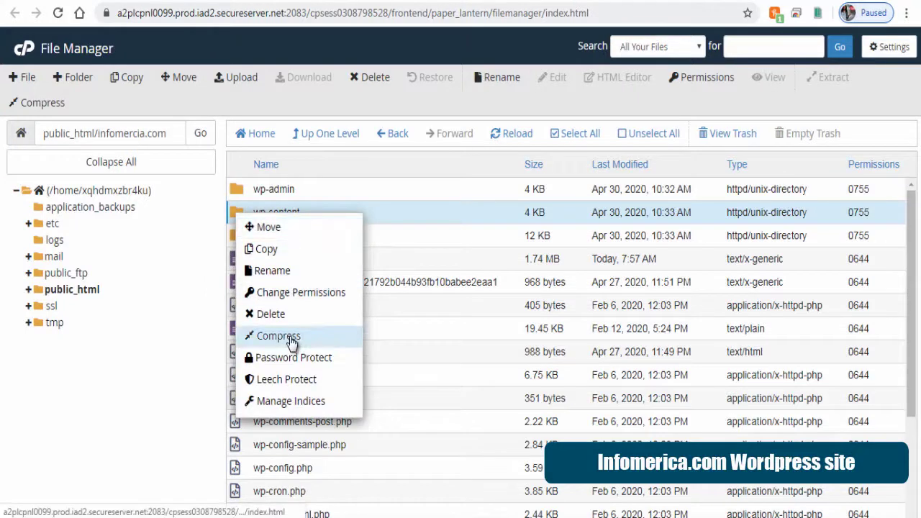
click(291, 341)
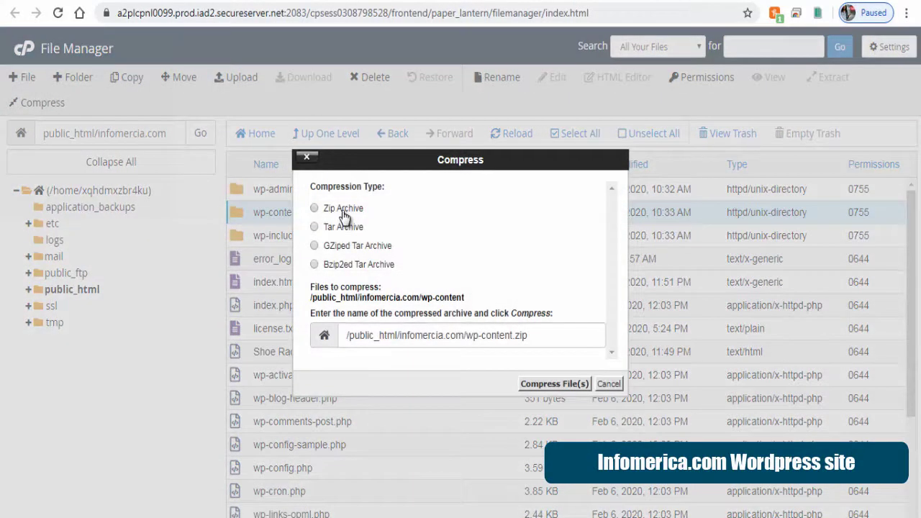
click(530, 389)
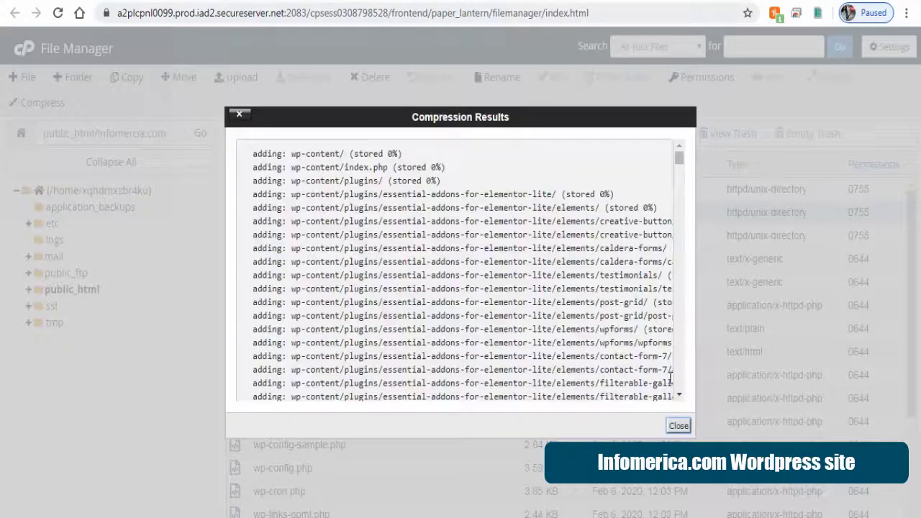
click(678, 426)
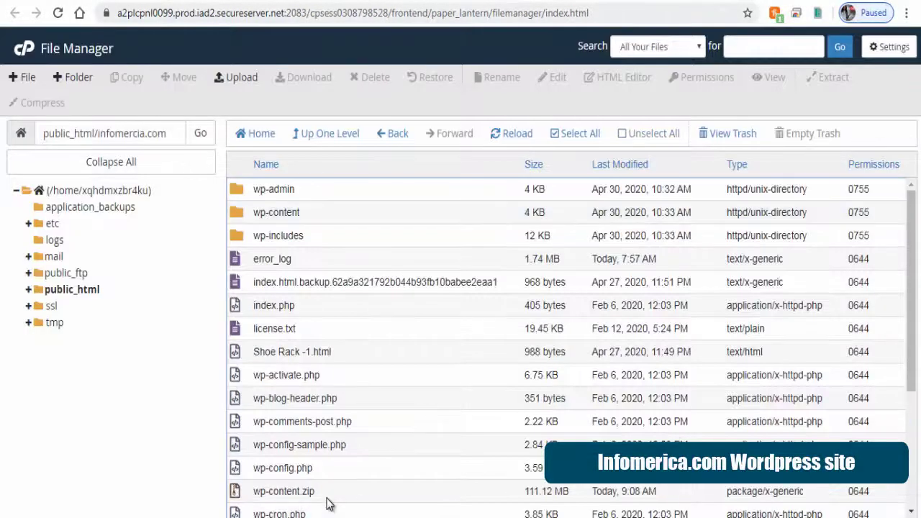
Download wp-content.zip to the computer
click(328, 497)
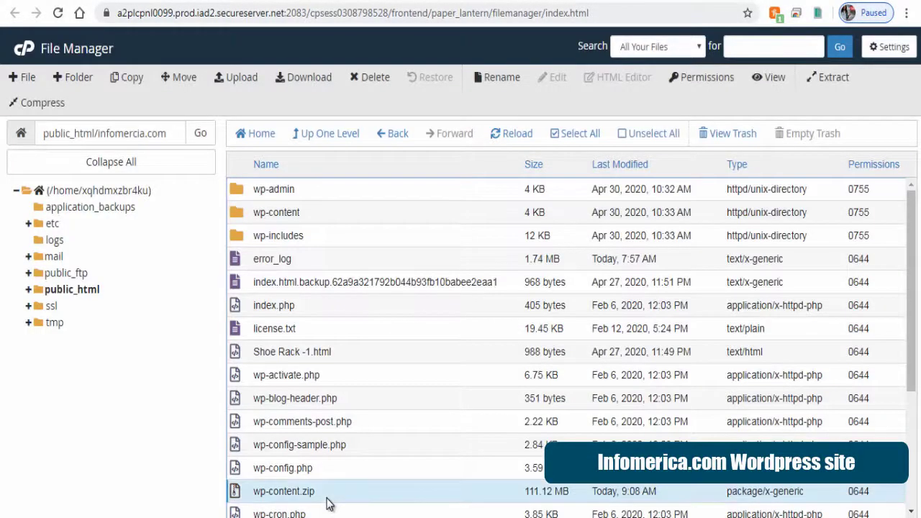
click(305, 80)
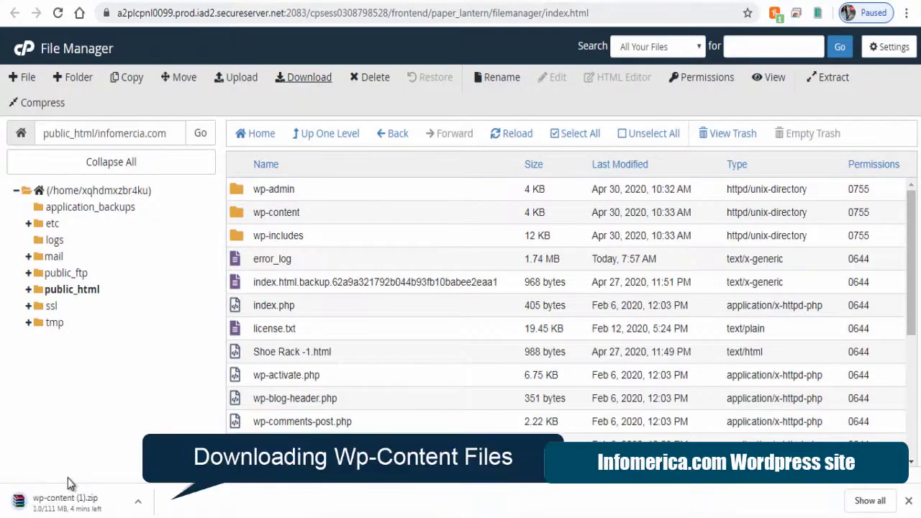
click(909, 501)
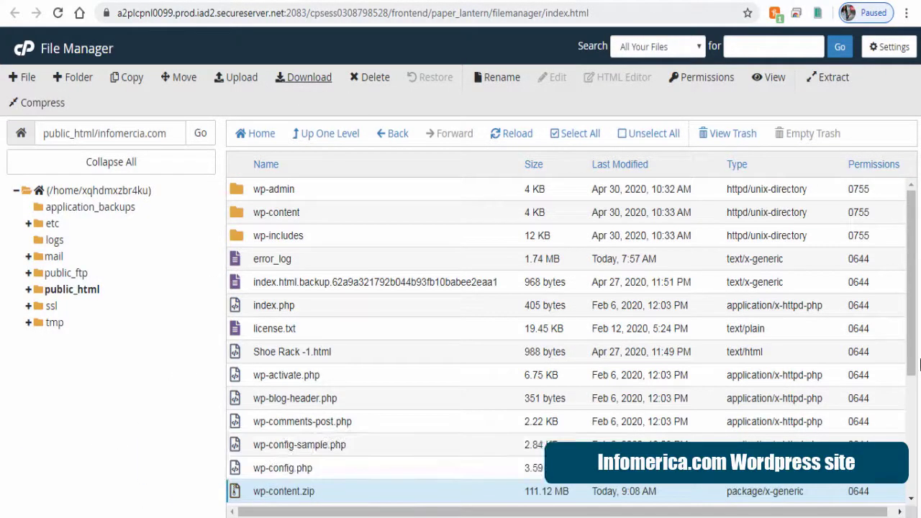
scroll(918, 288, down, 1)
scroll(918, 287, down, 2)
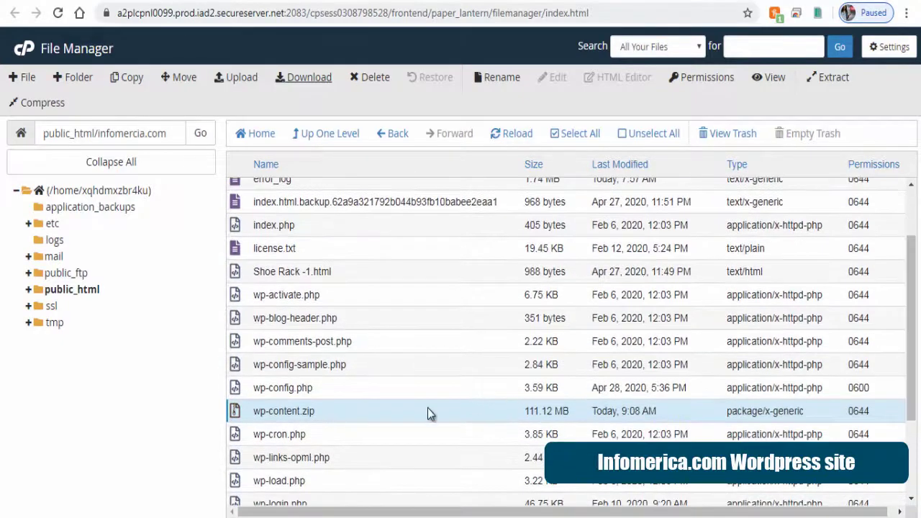
View wp-config.php and highlight its DB_NAME value
click(265, 389)
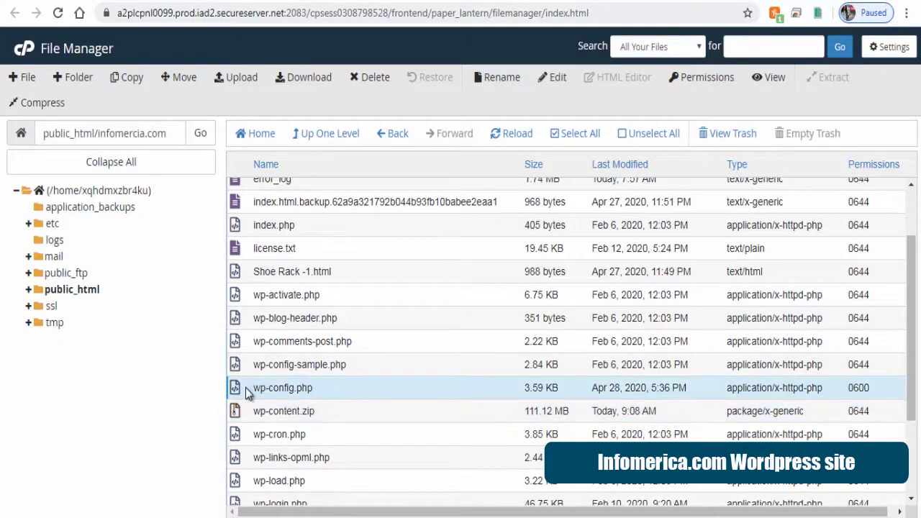
click(774, 81)
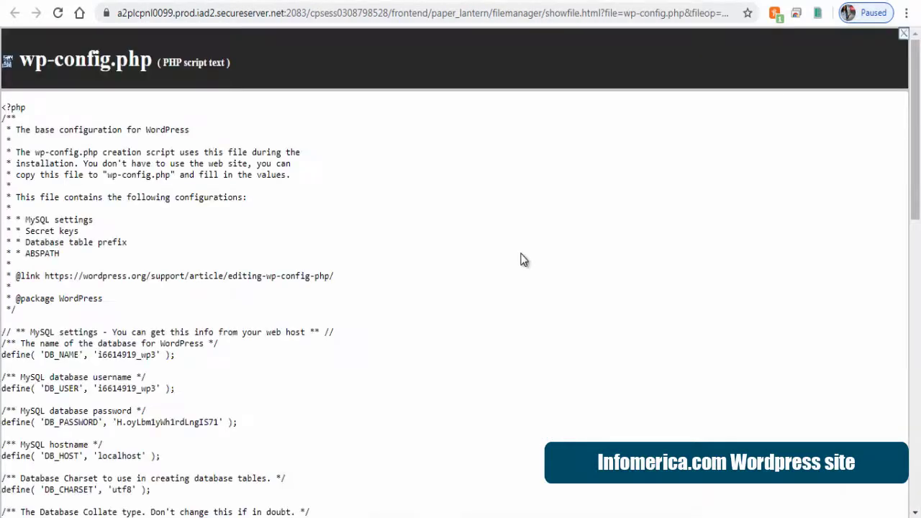
scroll(526, 259, down, 1)
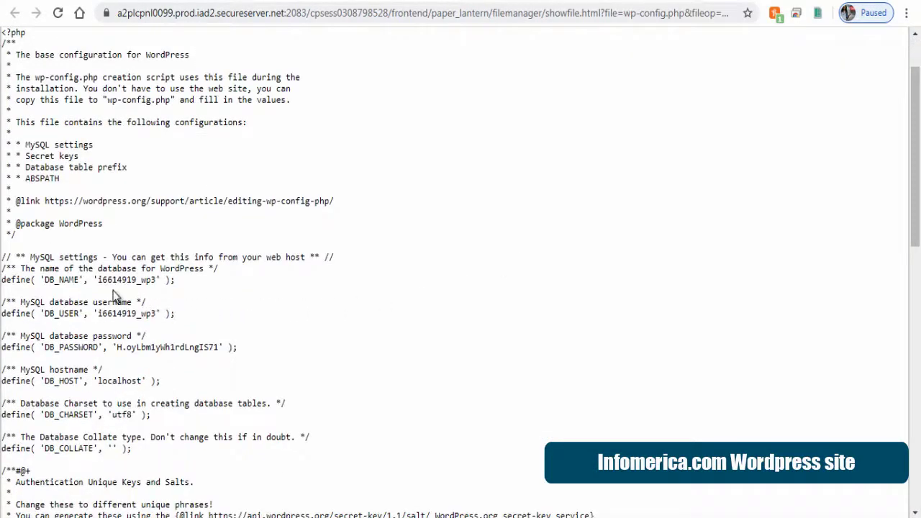
drag(97, 279, 157, 280)
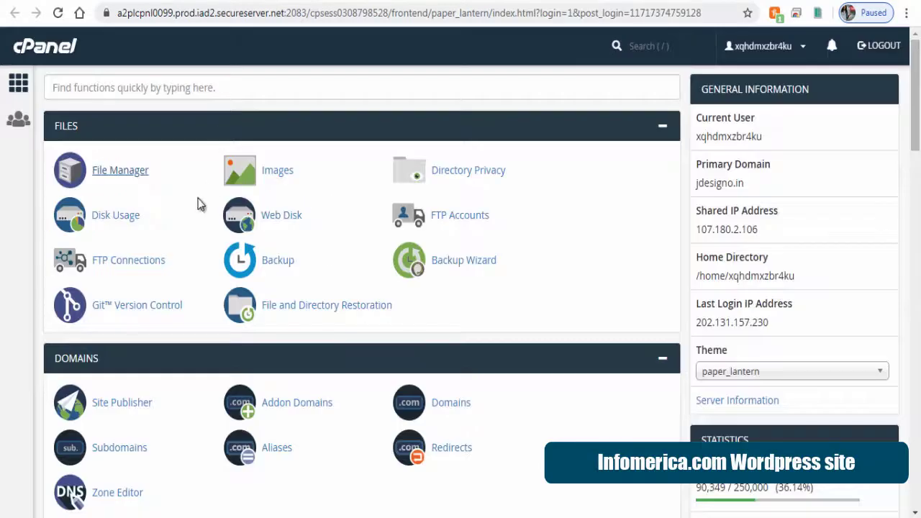
Export database i6614919_wp3 from phpMyAdmin as a quick SQL file, then select both migration files
scroll(117, 180, down, 10)
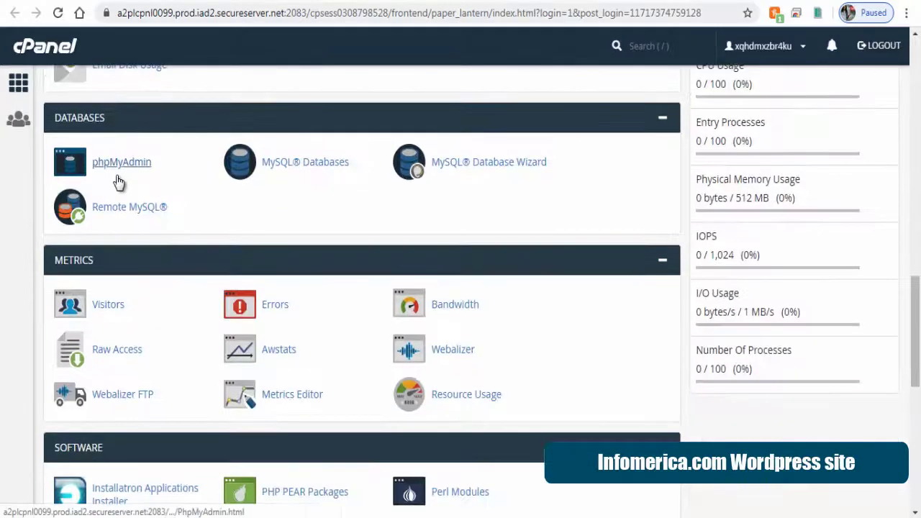
click(118, 163)
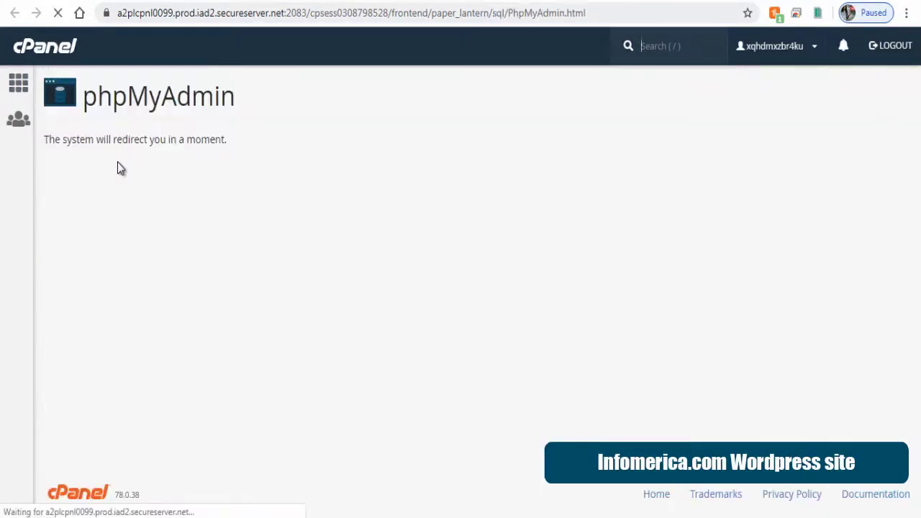
click(39, 142)
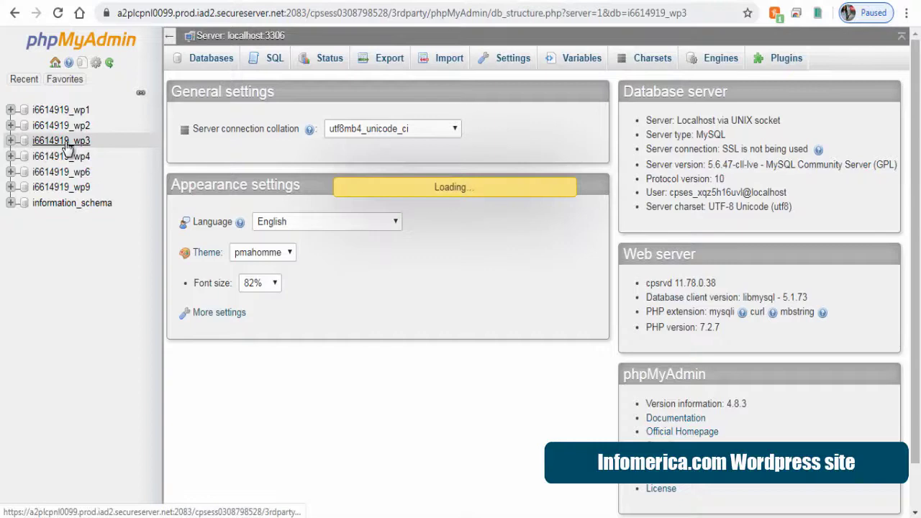
click(447, 65)
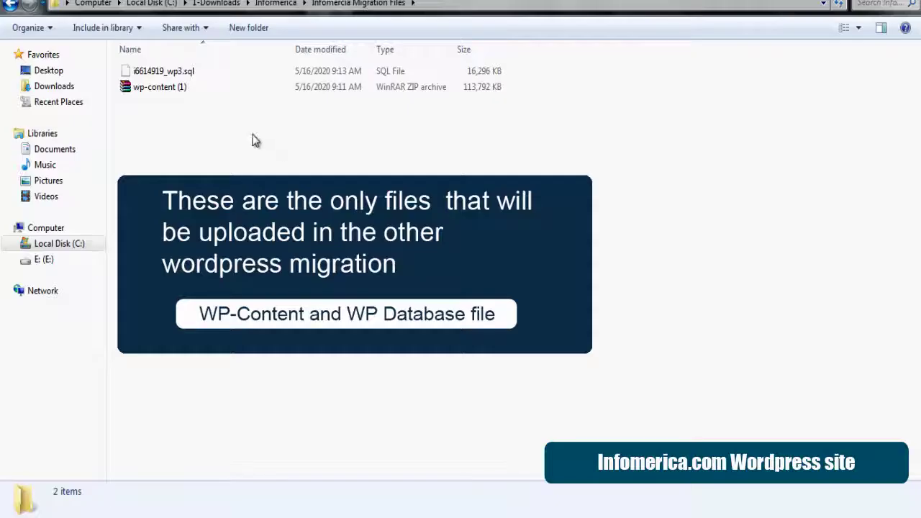
drag(278, 144, 161, 90)
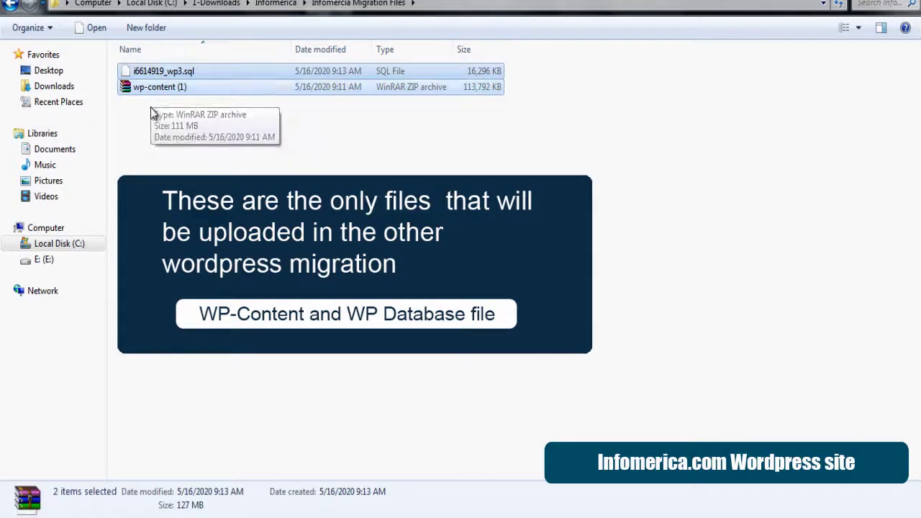
Deselect the SQL file and wp-content archive in the Infomercia Migration Files folder
click(151, 108)
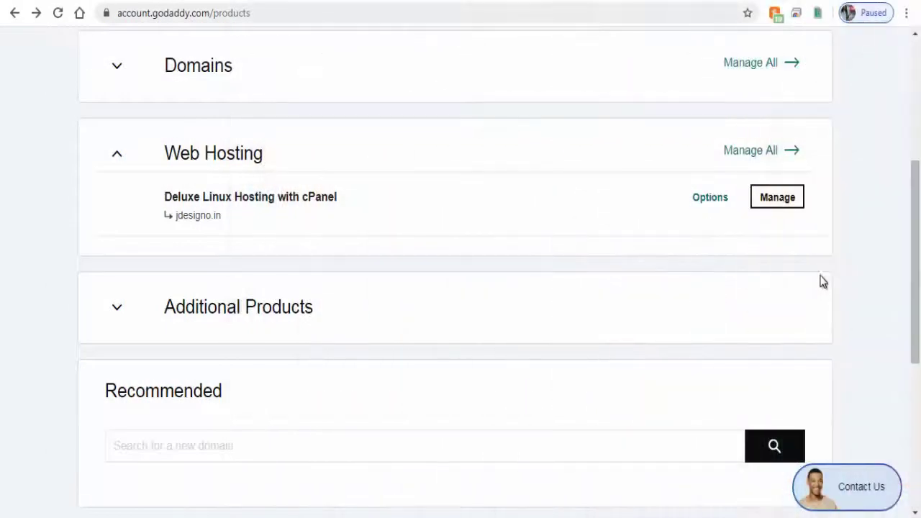
Open the jdesigno.in hosting's cPanel and launch WordPress from Featured Applications
click(780, 202)
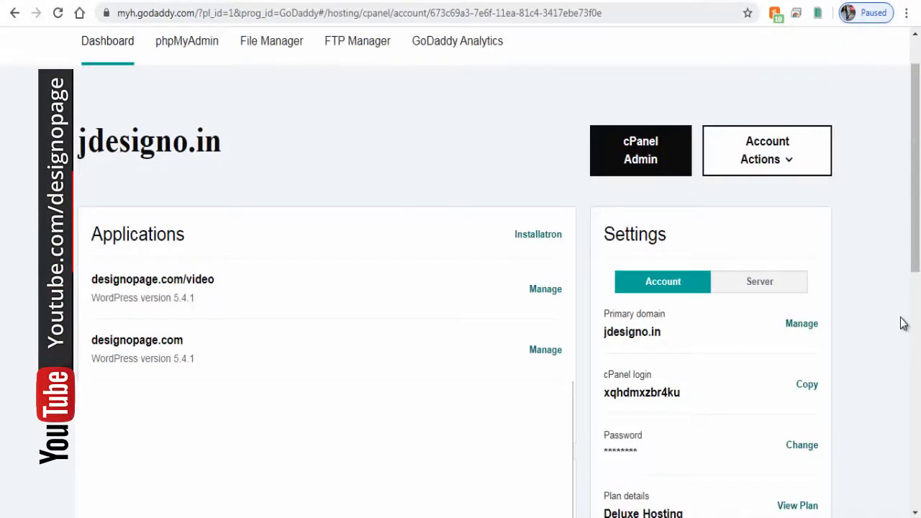
click(646, 166)
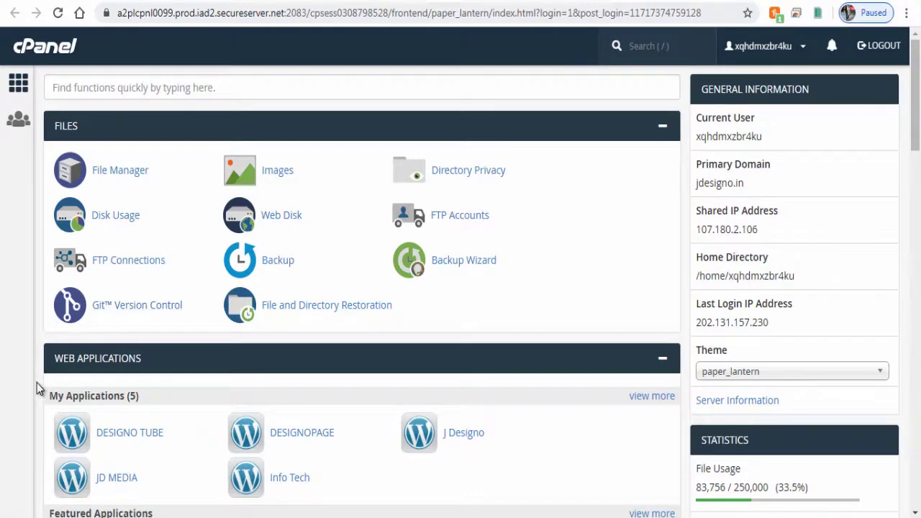
scroll(37, 383, down, 3)
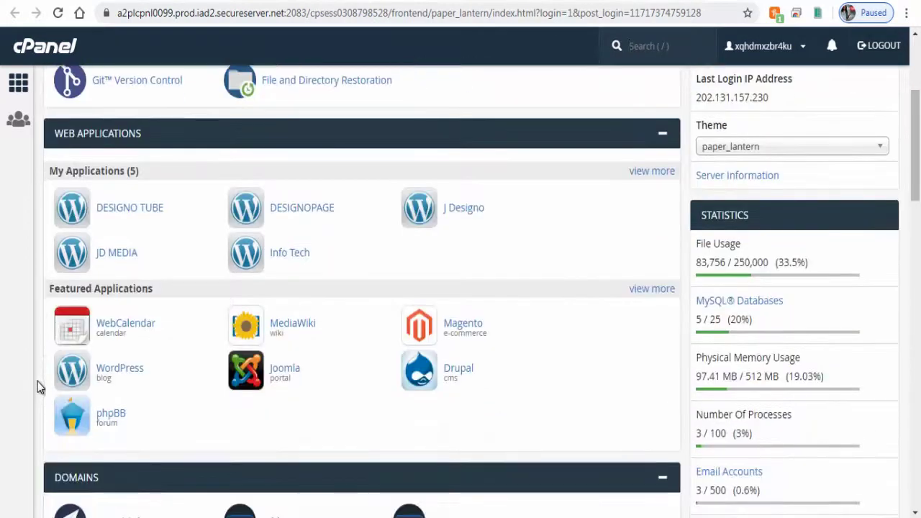
click(124, 375)
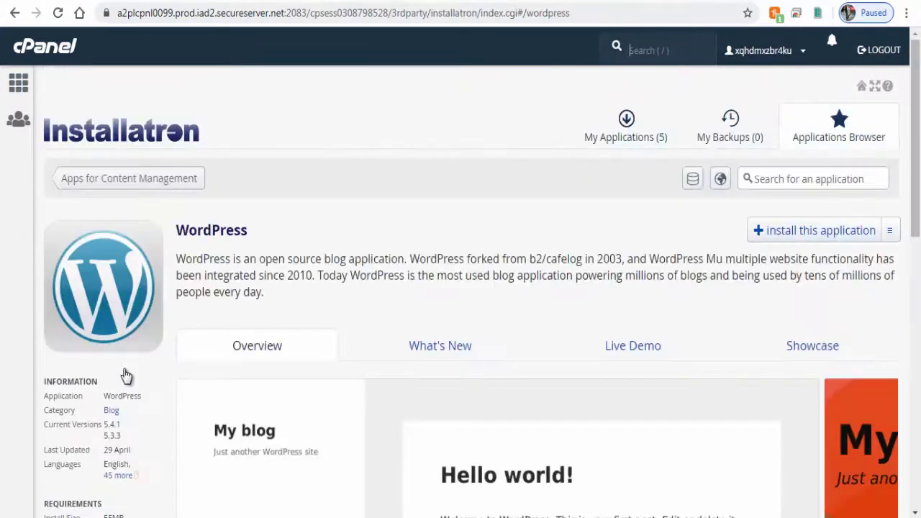
click(820, 237)
click(879, 376)
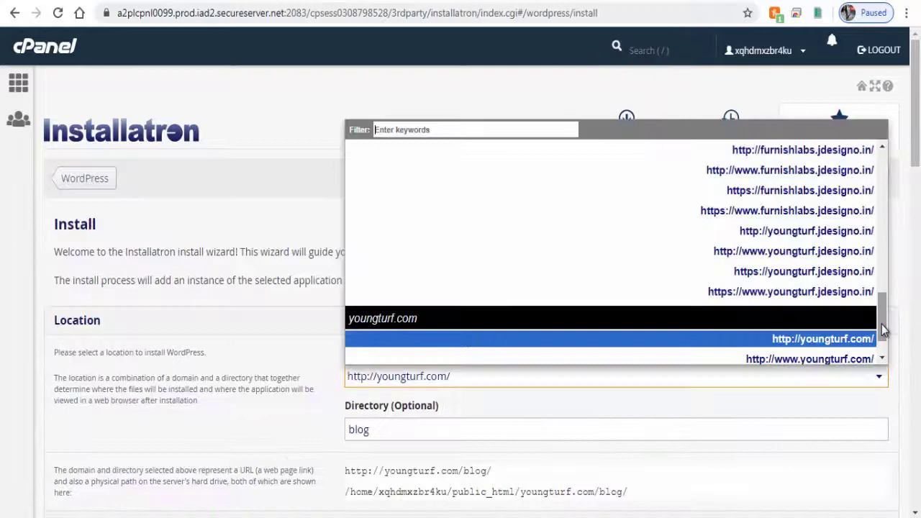
drag(884, 329, 883, 195)
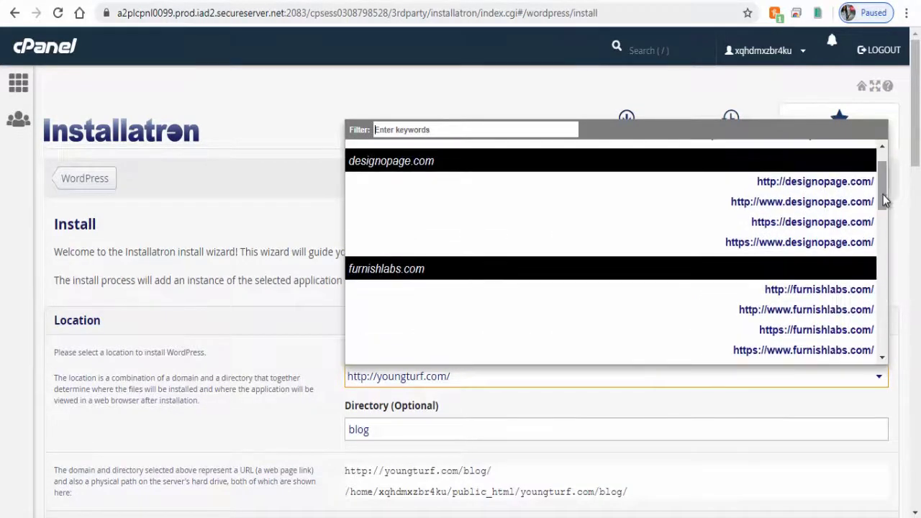
click(812, 311)
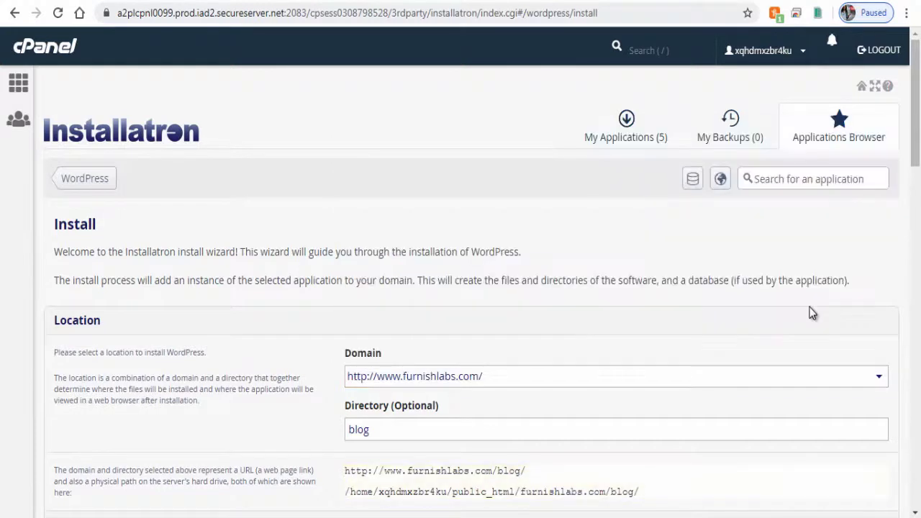
Clear 'blog' from the Directory field so WordPress installs at the root
click(456, 432)
double_click(360, 429)
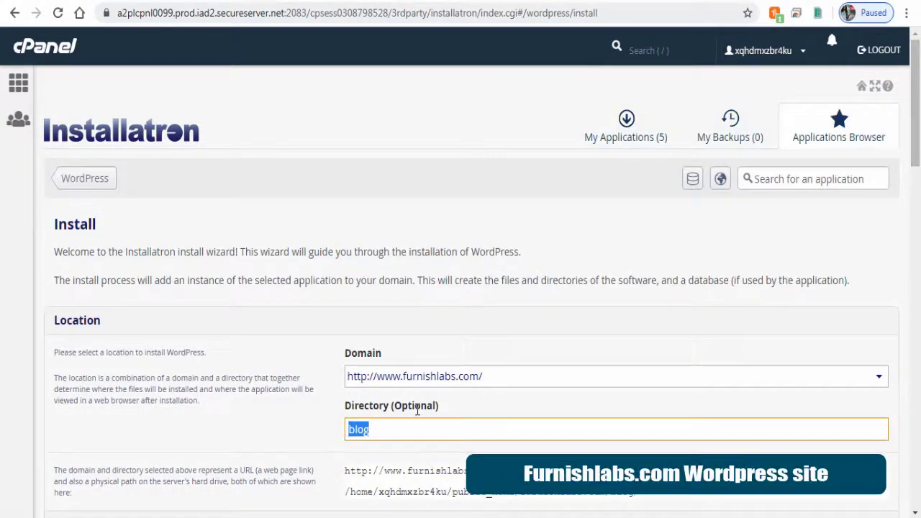
key(BackSpace)
click(470, 404)
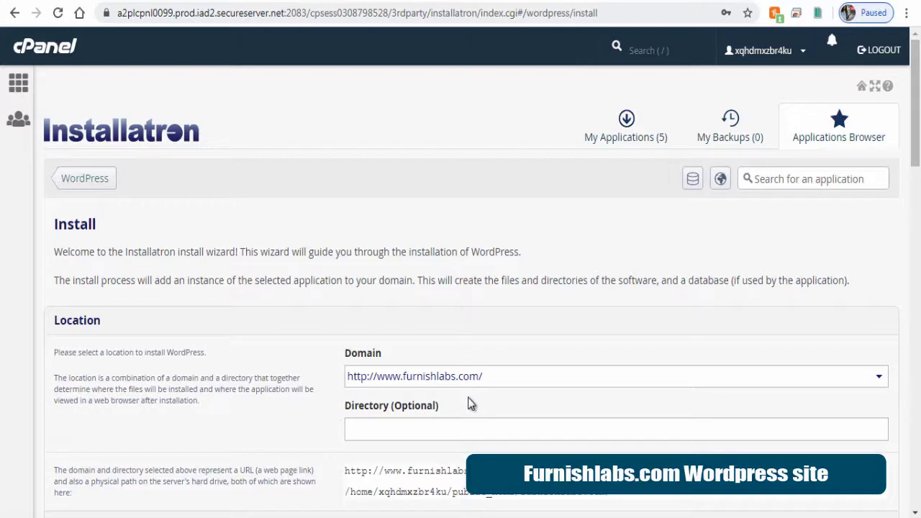
Replace the administrator username, password and e-mail with the new account's details
scroll(472, 406, down, 3)
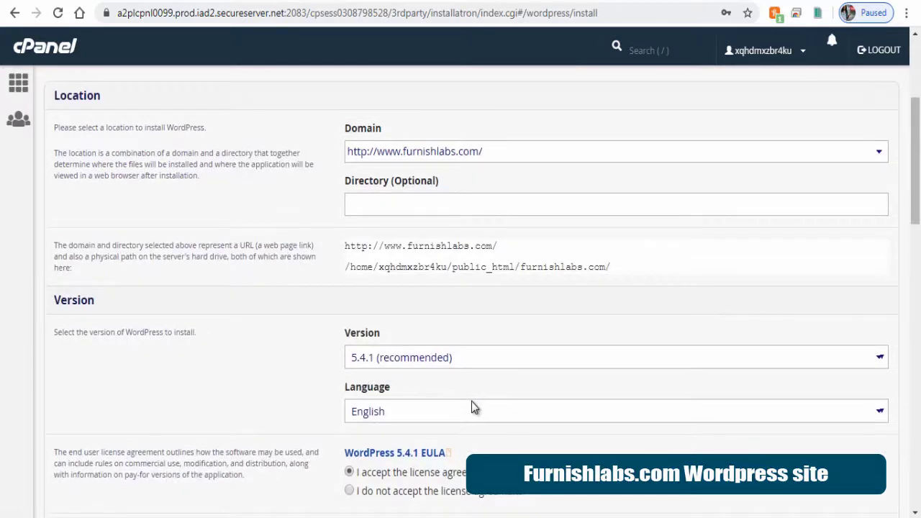
scroll(473, 405, down, 6)
scroll(453, 380, down, 2)
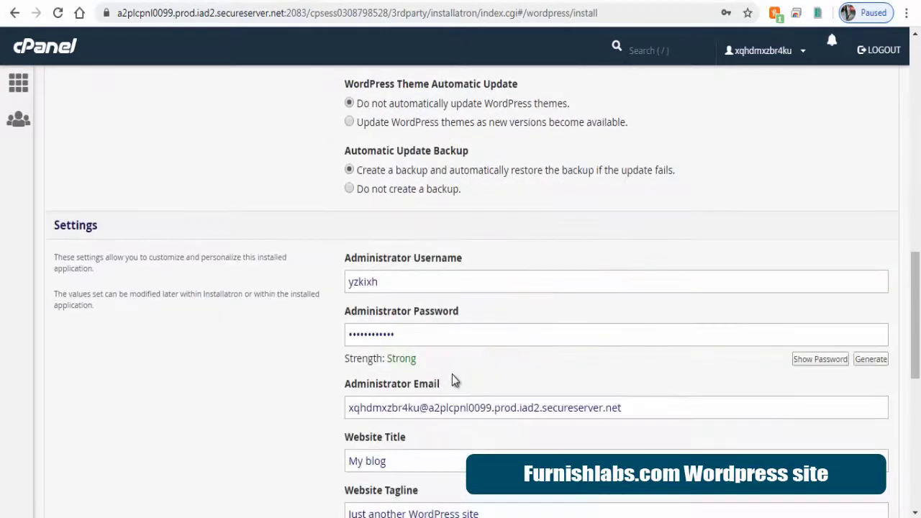
double_click(348, 281)
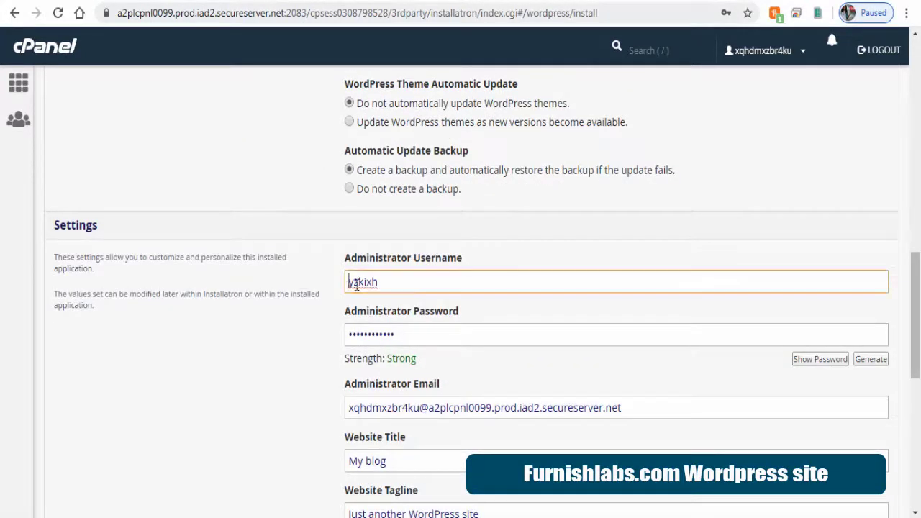
key(BackSpace)
text(Jenny)
drag(422, 333, 321, 337)
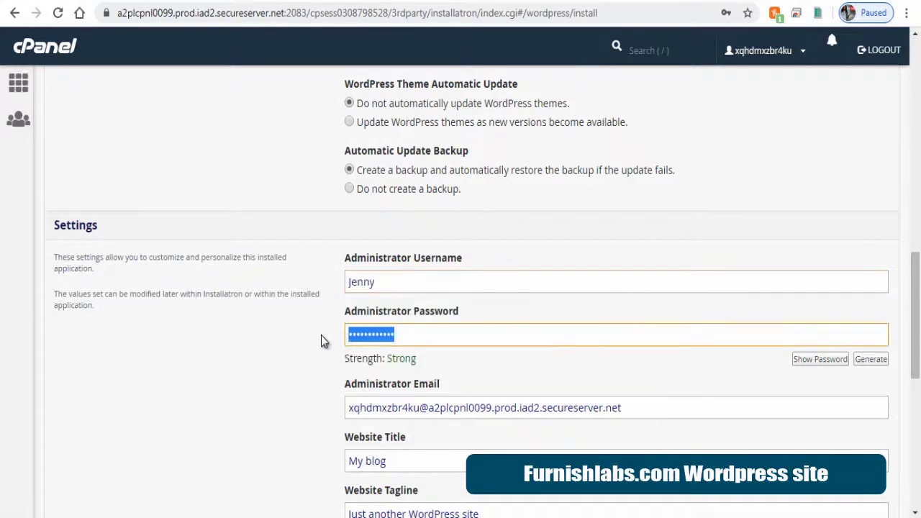
text(********)
click(454, 375)
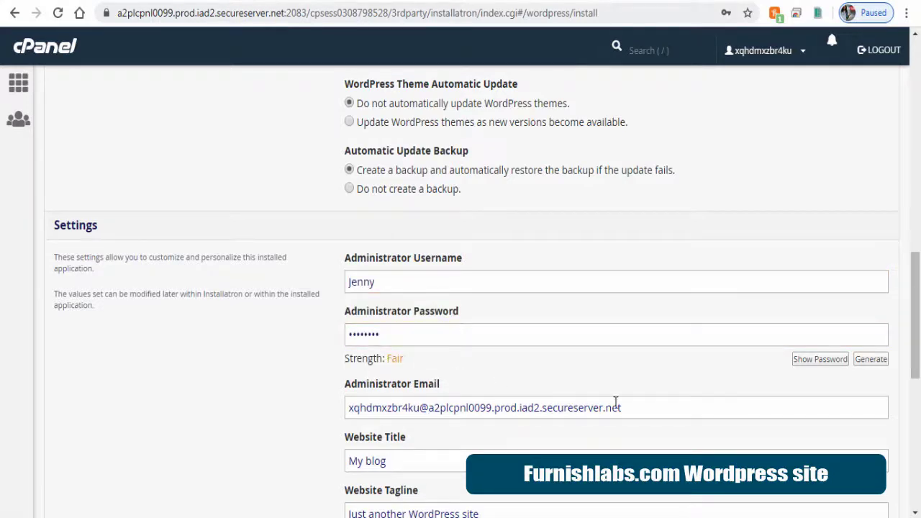
drag(632, 408, 343, 409)
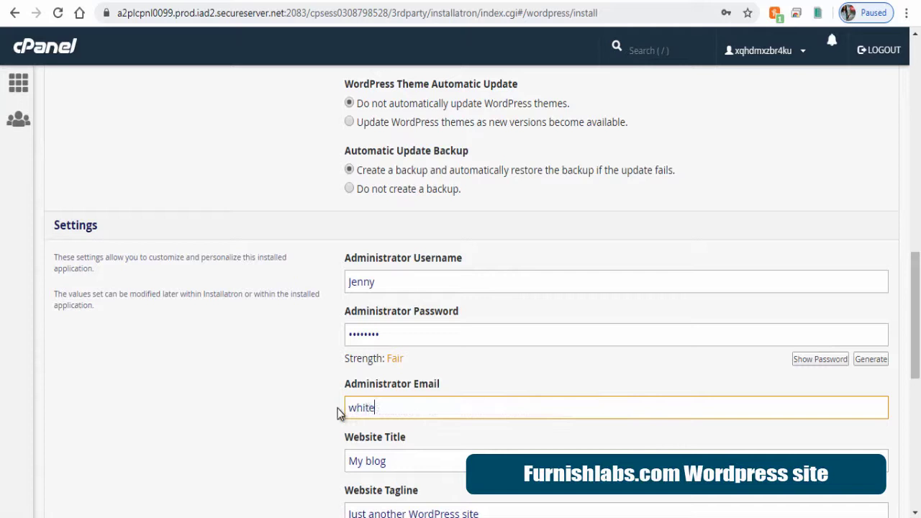
Set the website title to 'Furnish Labs' and the tagline to 'Furnishing your life'
drag(460, 462, 315, 467)
text(Furnish Labs)
scroll(475, 219, down, 4)
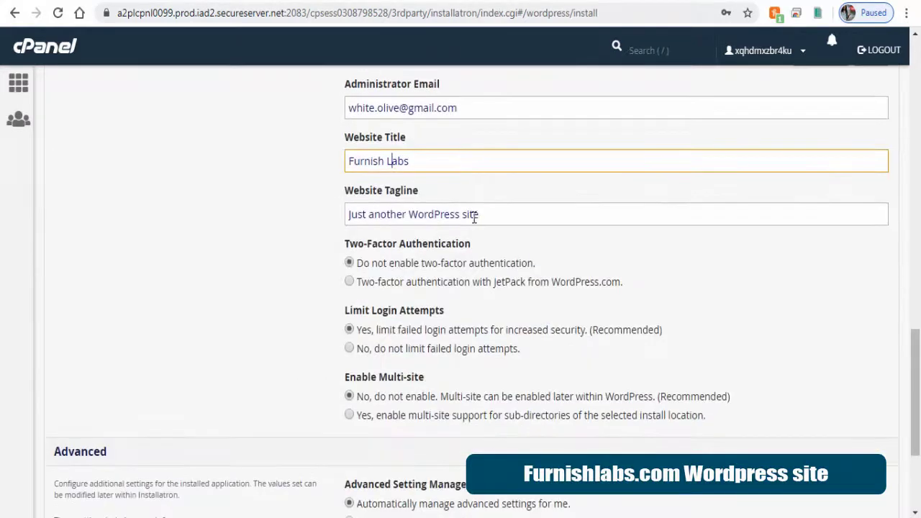
drag(474, 218, 306, 224)
text(Furnis)
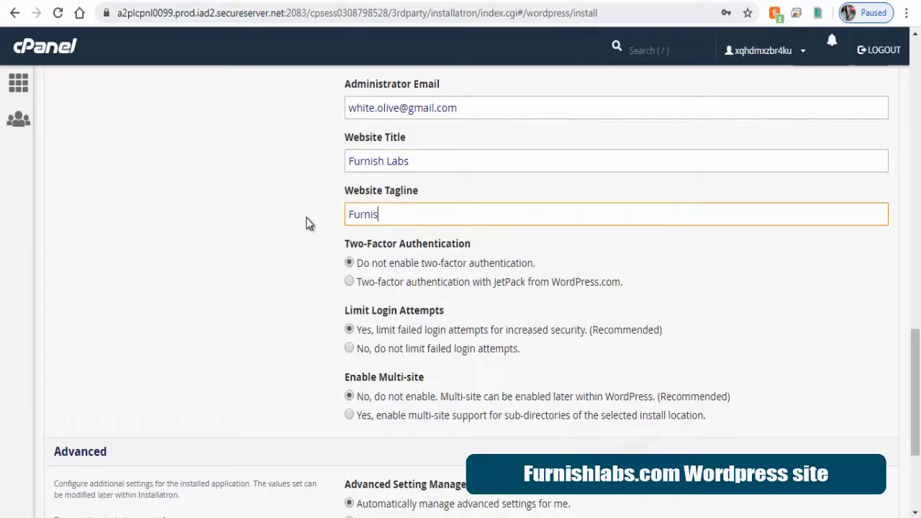
text(hing your life)
scroll(676, 322, down, 3)
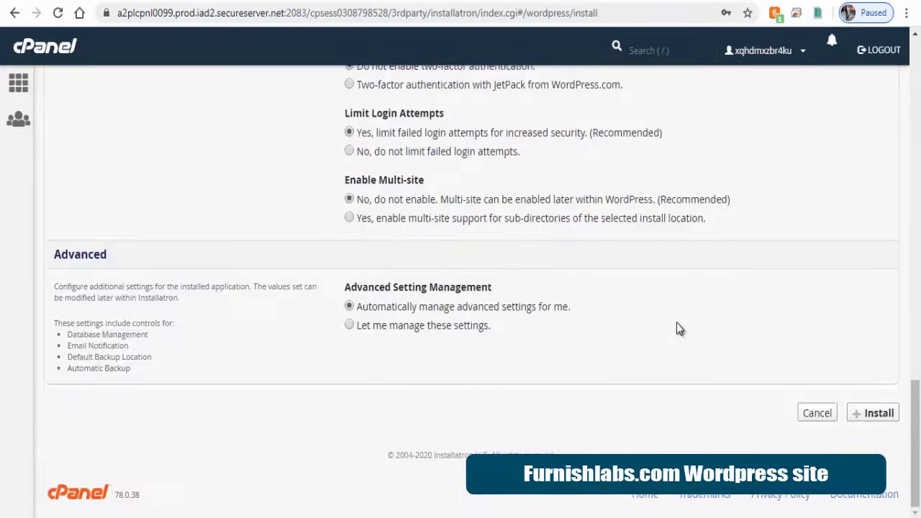
Launch the WordPress 5.4.1 install for Furnish Labs on furnishlabs.com, then return to the cPanel home page
click(879, 418)
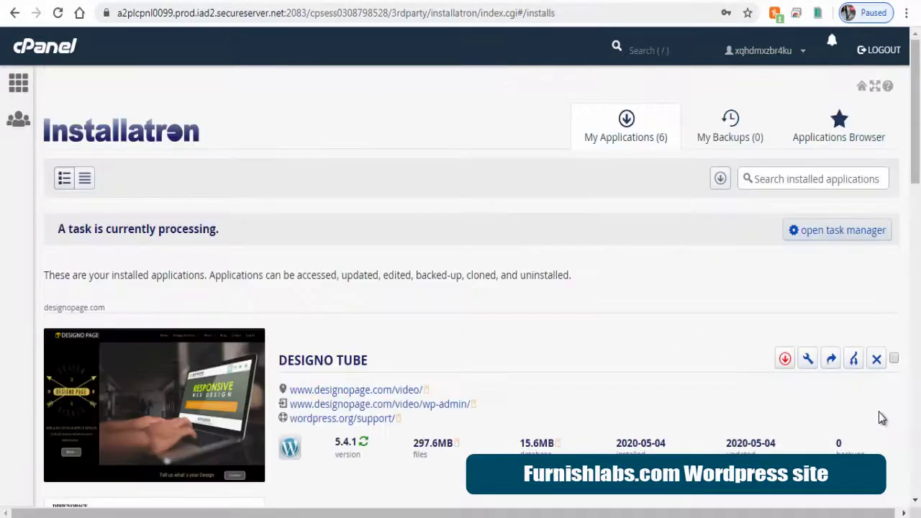
scroll(724, 362, down, 3)
scroll(724, 362, down, 2)
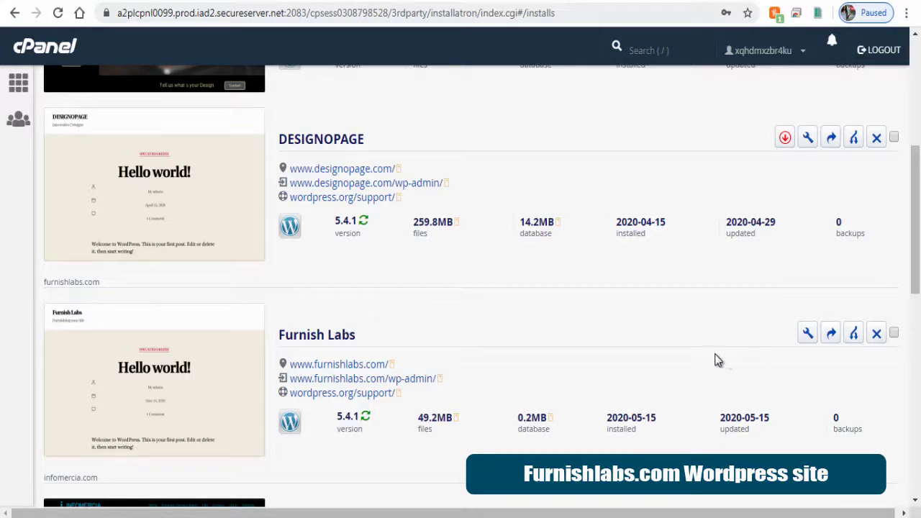
click(16, 87)
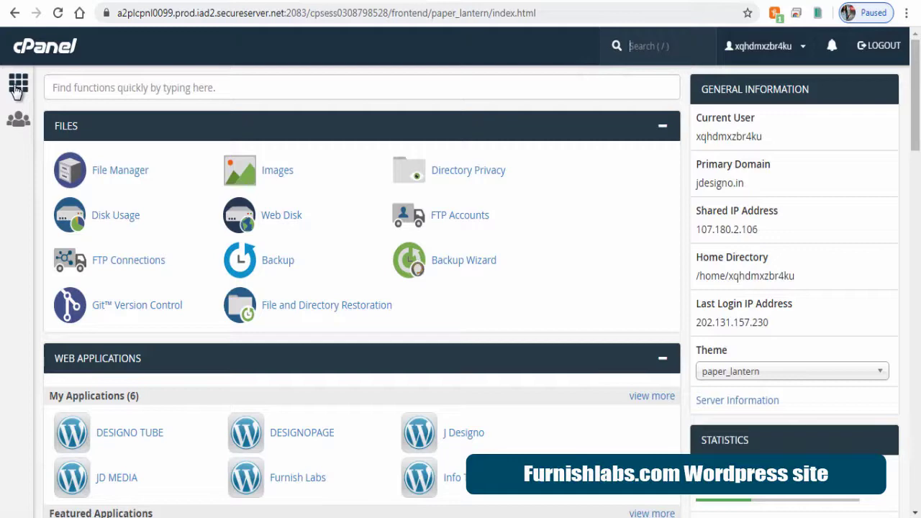
In File Manager, rename public_html/furnishlabs.com's wp-content folder to 'wp-content - 2'
click(117, 173)
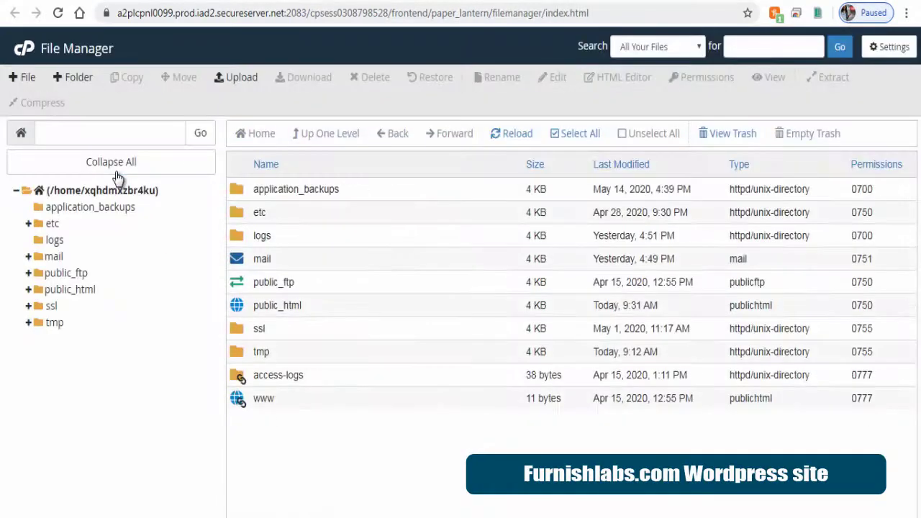
click(240, 315)
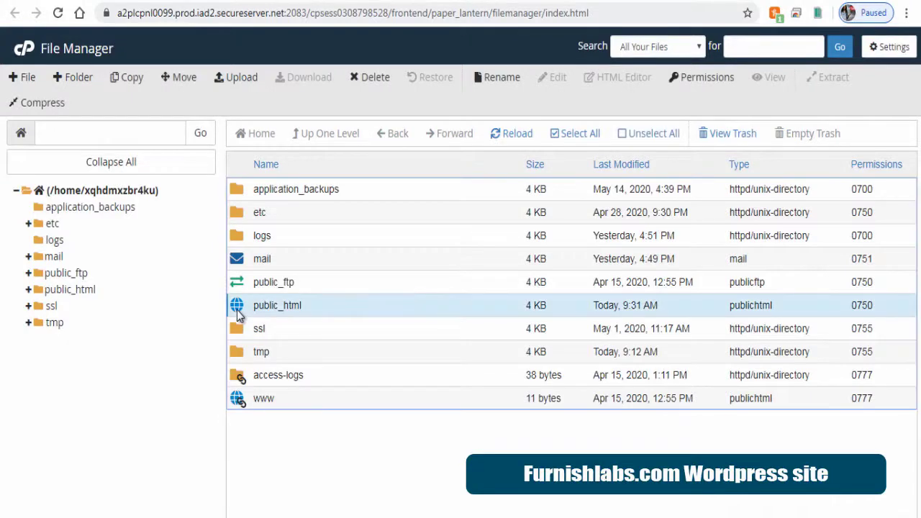
double_click(240, 314)
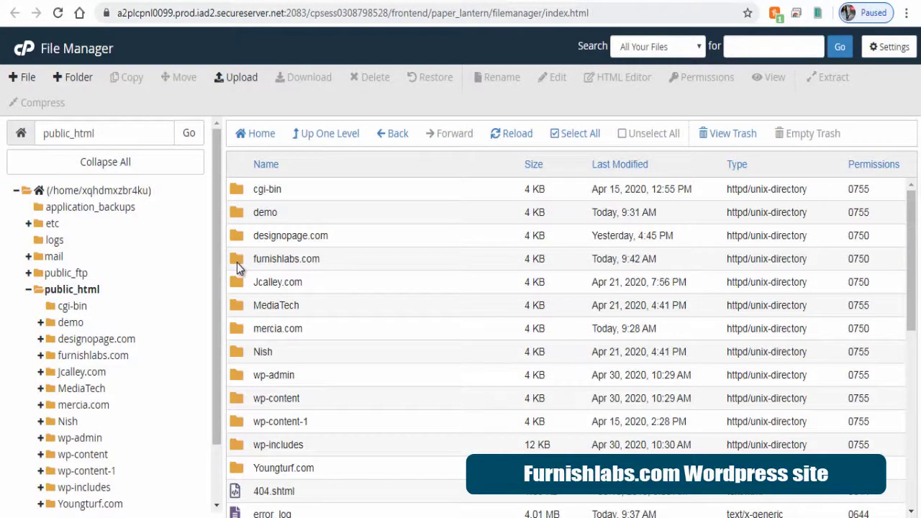
double_click(239, 266)
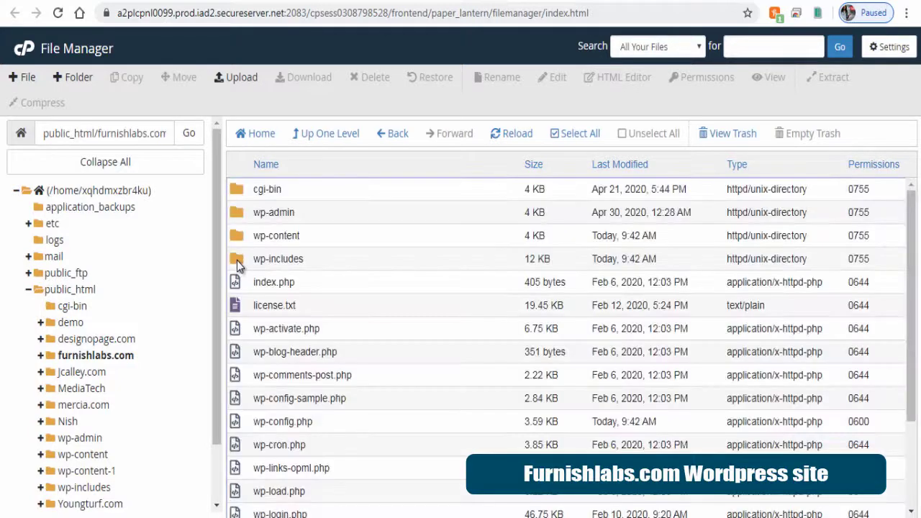
click(283, 237)
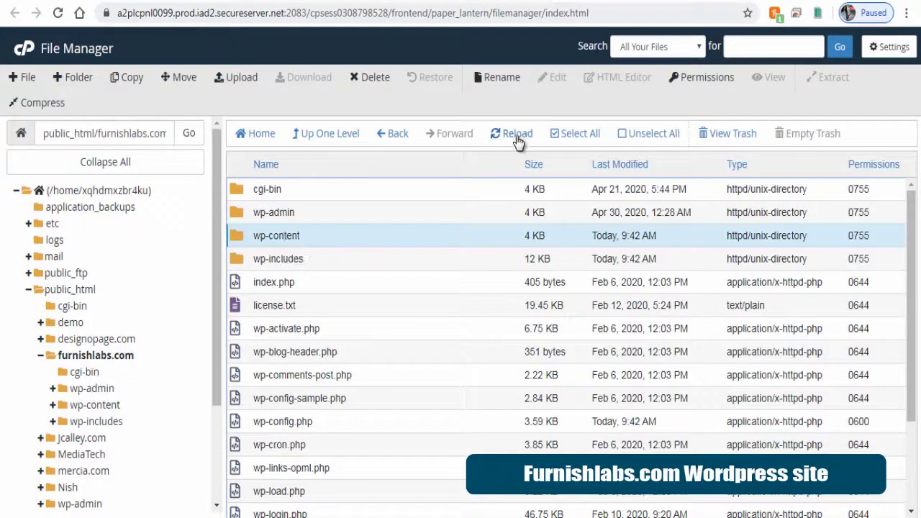
click(502, 79)
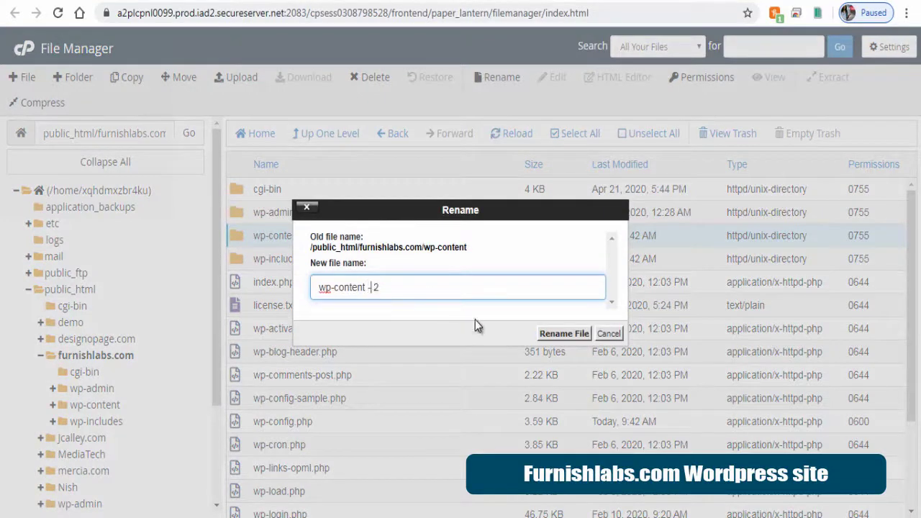
click(545, 337)
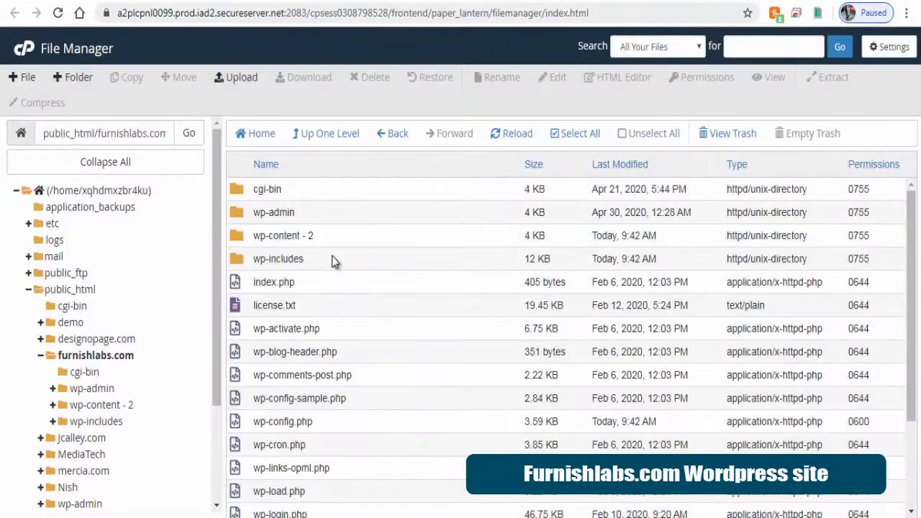
Upload wp-content (1).zip from the Informercia Migration Files folder into furnishlabs.com
click(239, 78)
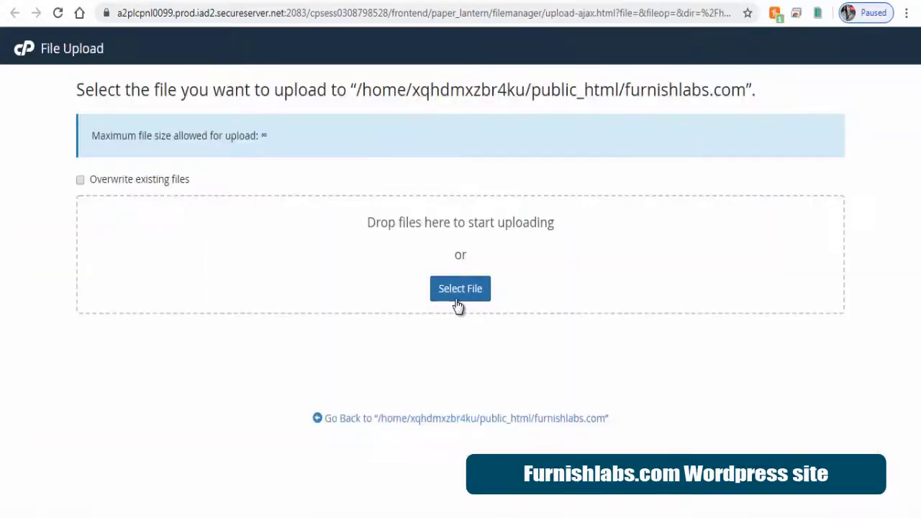
click(457, 299)
double_click(180, 82)
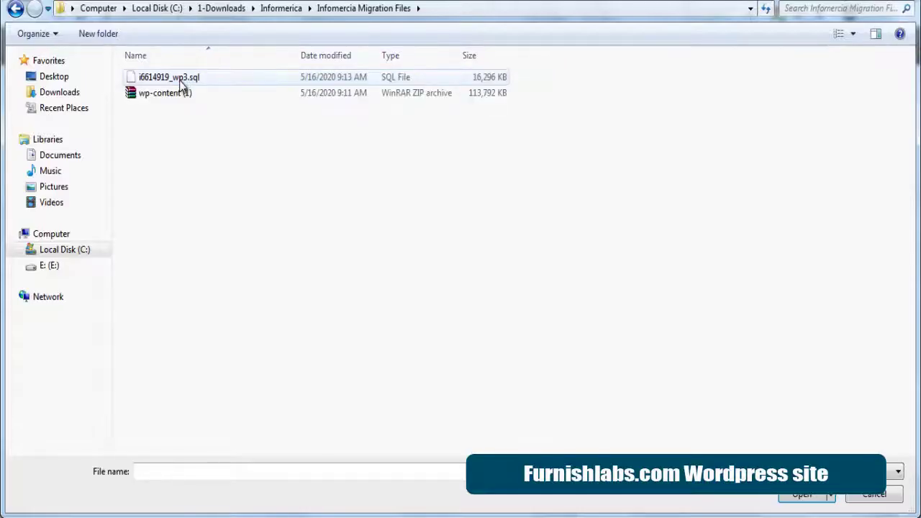
click(181, 93)
click(786, 504)
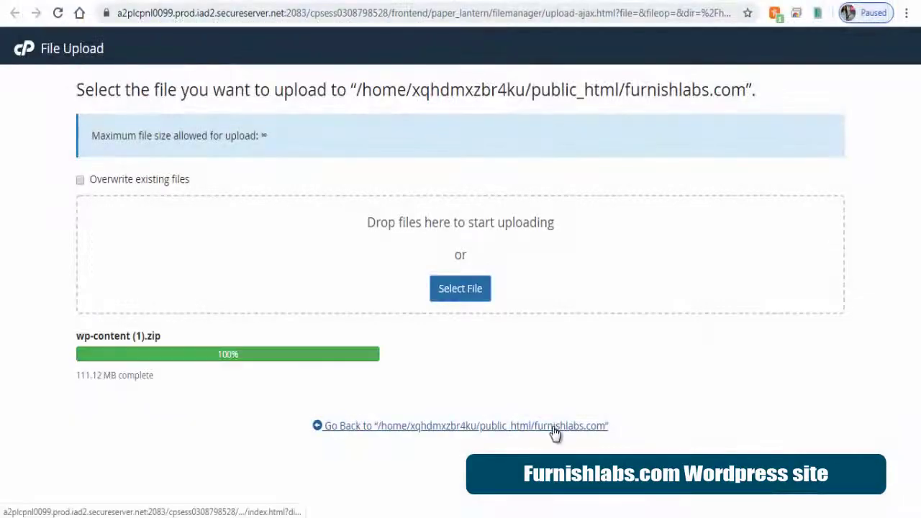
click(555, 430)
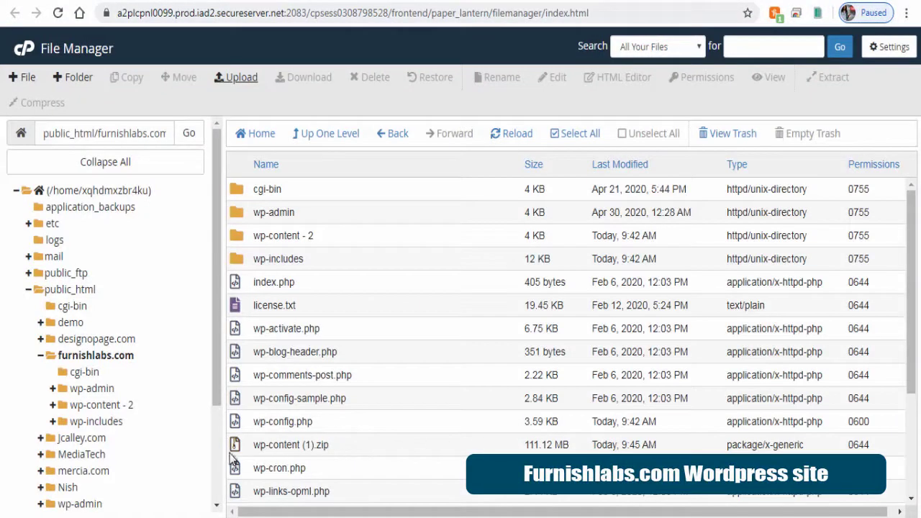
Extract wp-content (1).zip into a fresh wp-content folder inside furnishlabs.com
click(308, 445)
right_click(239, 443)
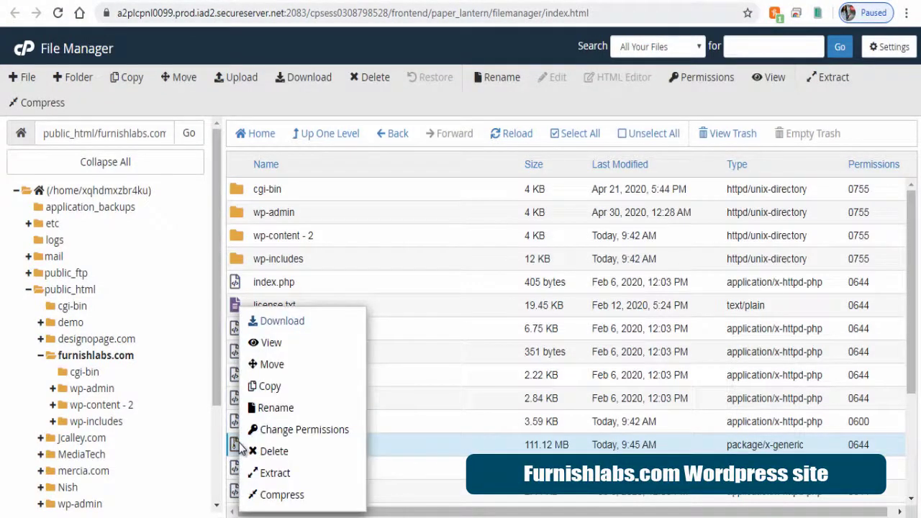
click(275, 474)
click(555, 350)
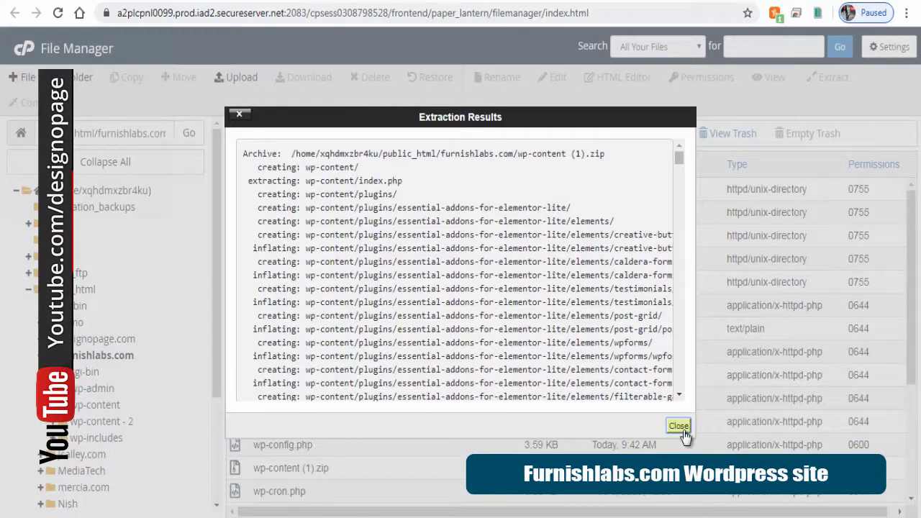
click(679, 425)
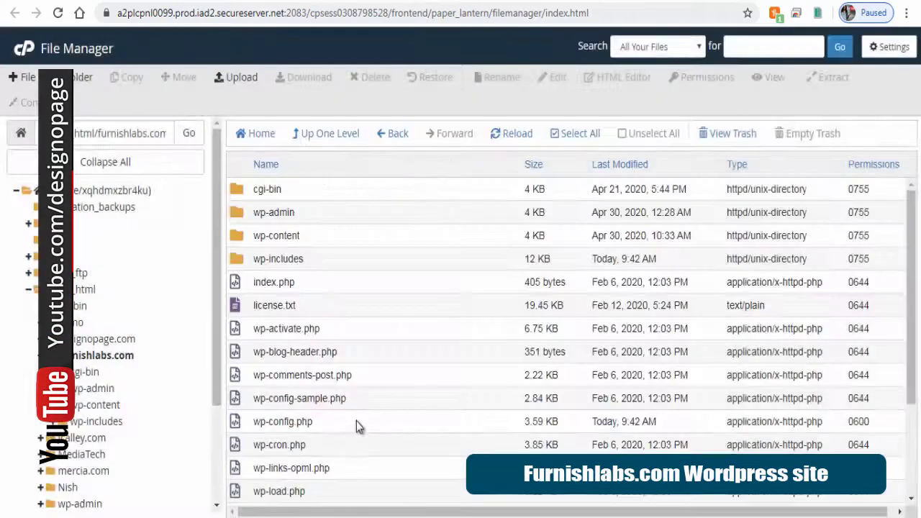
click(243, 425)
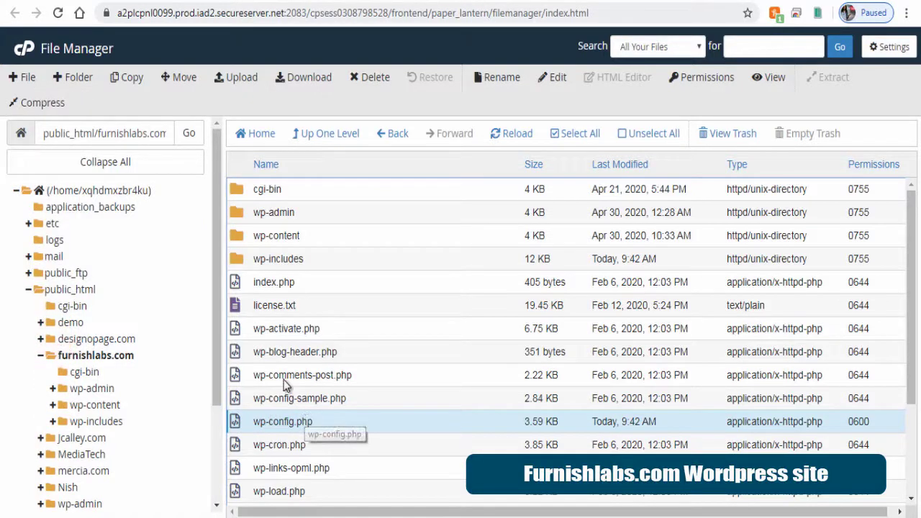
View wp-config.php and note the database name i6614919_wp5
click(774, 80)
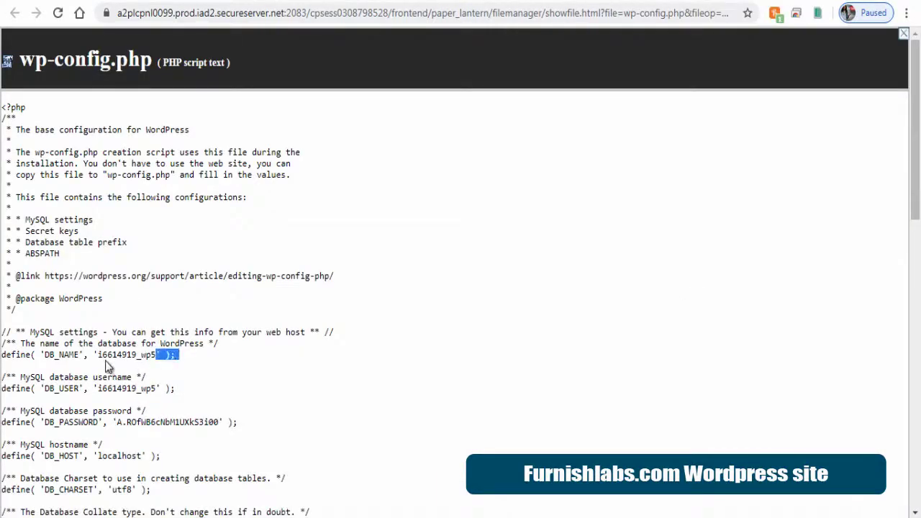
double_click(157, 355)
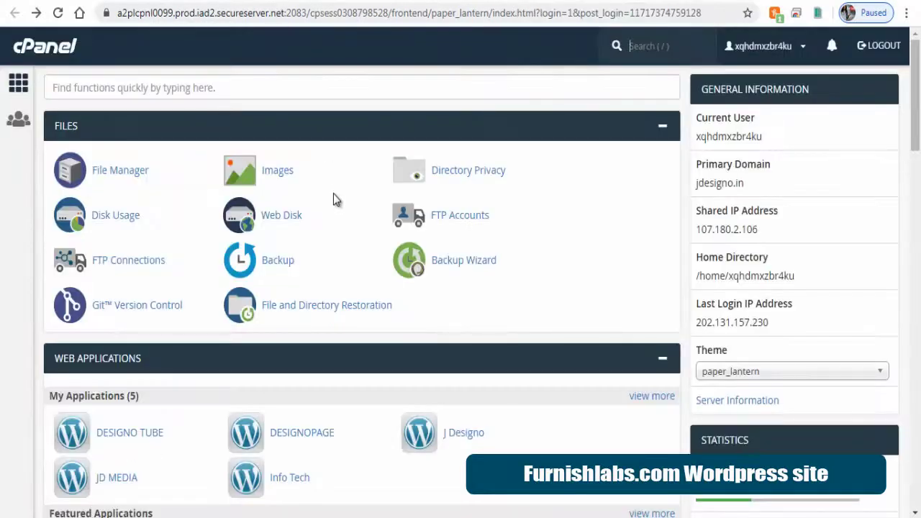
Open the i6614919_wp5 database in phpMyAdmin and drop all 12 of its tables
scroll(334, 200, down, 10)
scroll(333, 200, down, 2)
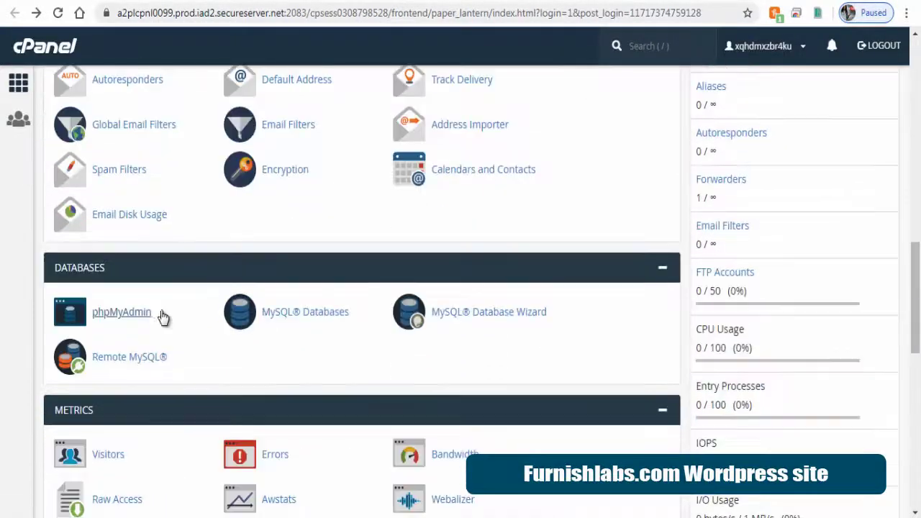
click(143, 316)
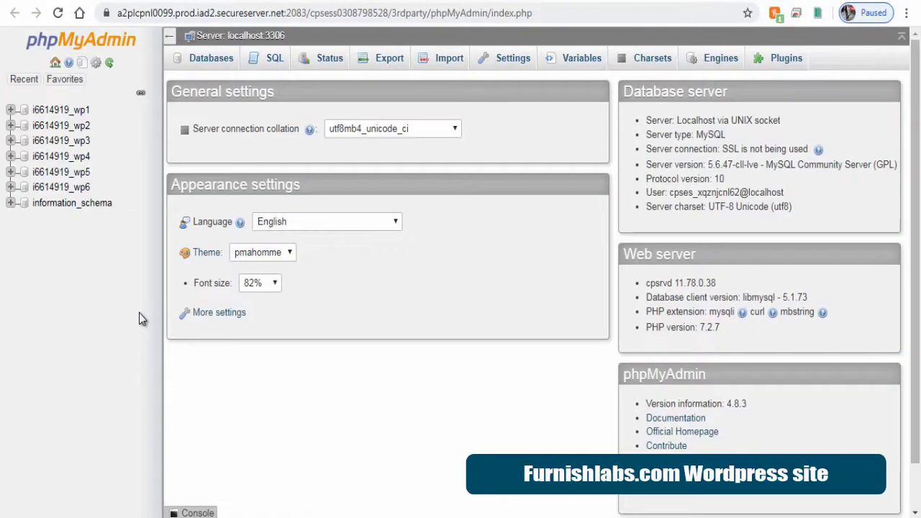
click(45, 174)
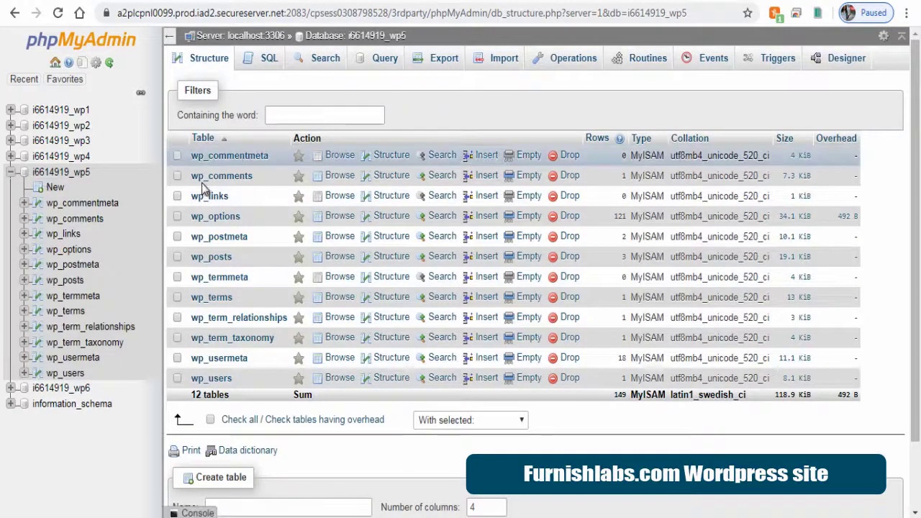
click(211, 420)
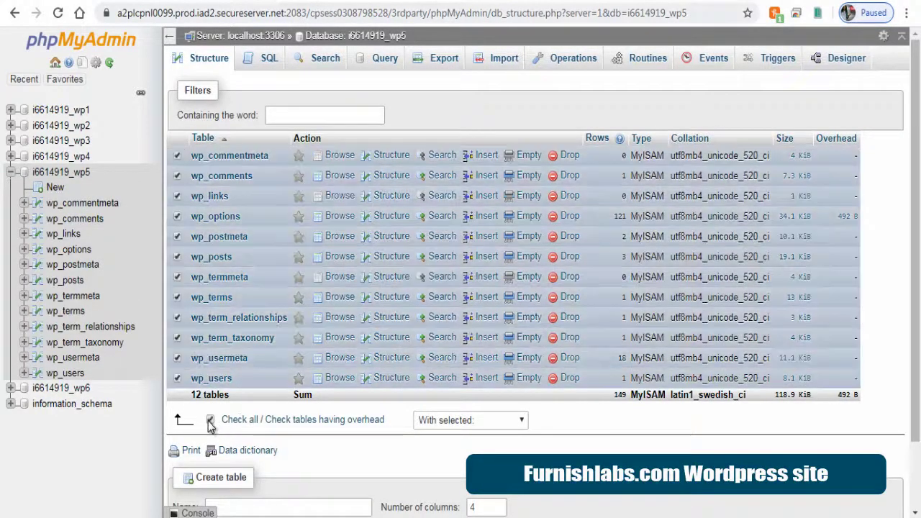
click(524, 421)
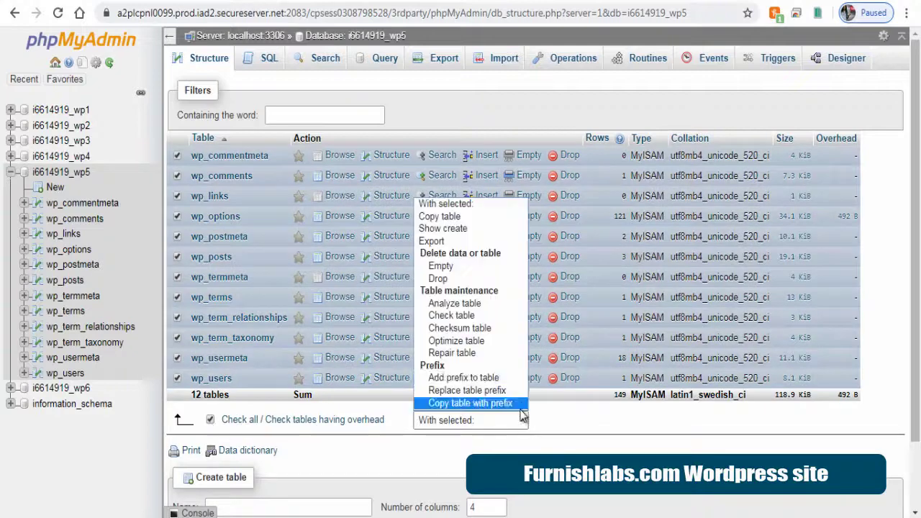
click(438, 278)
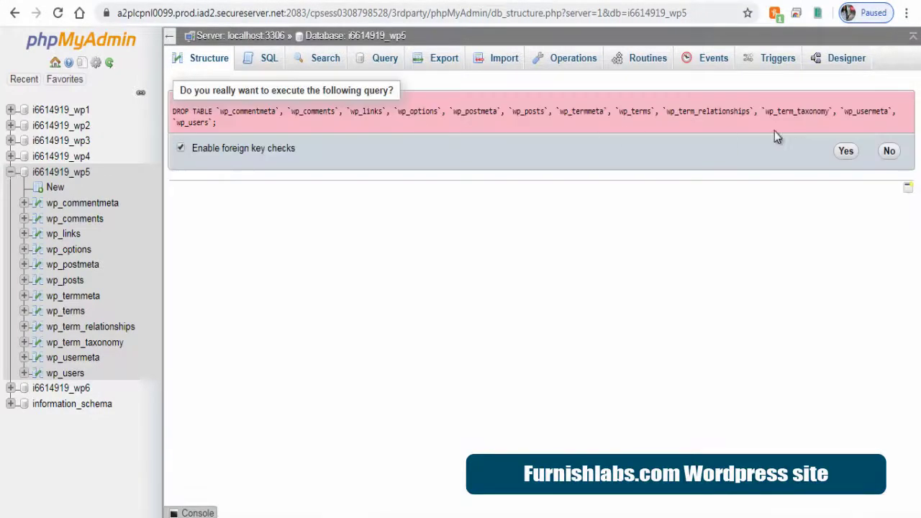
click(848, 153)
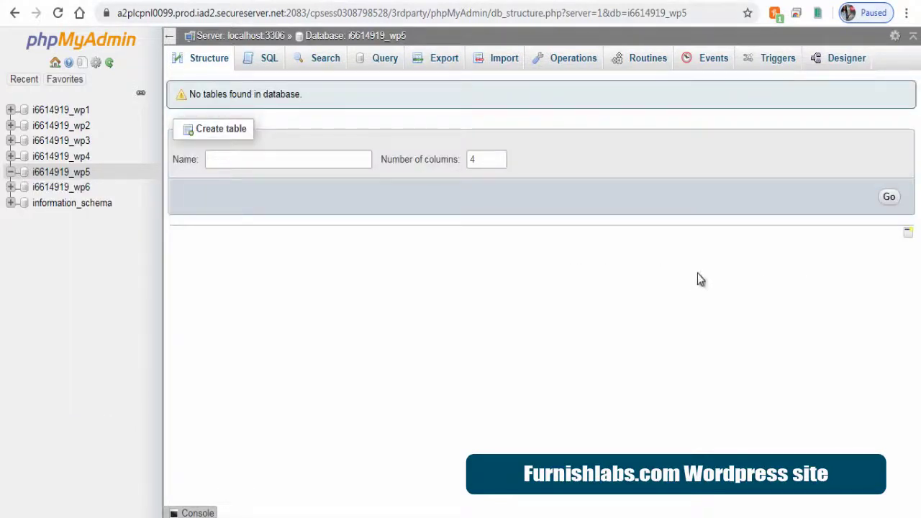
Import the i6614919_wp3.sql dump into i6614919_wp5, executing 491 queries
click(503, 66)
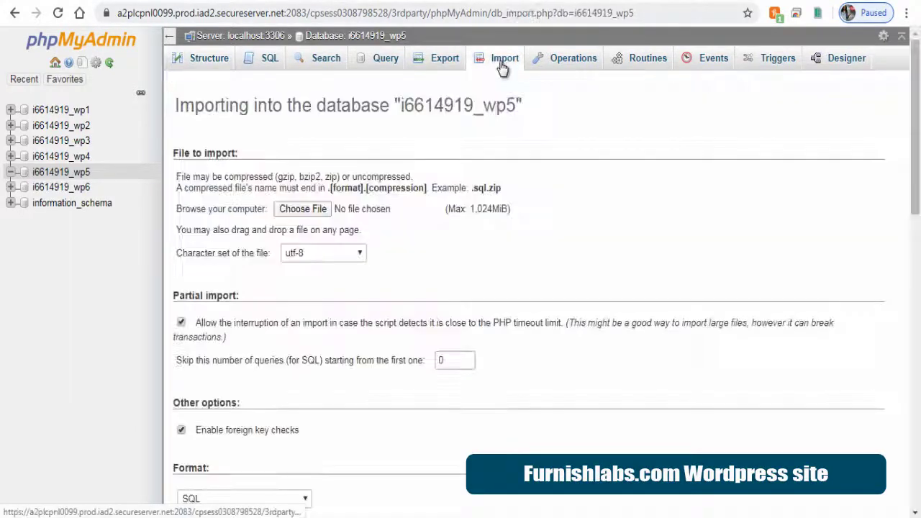
click(315, 215)
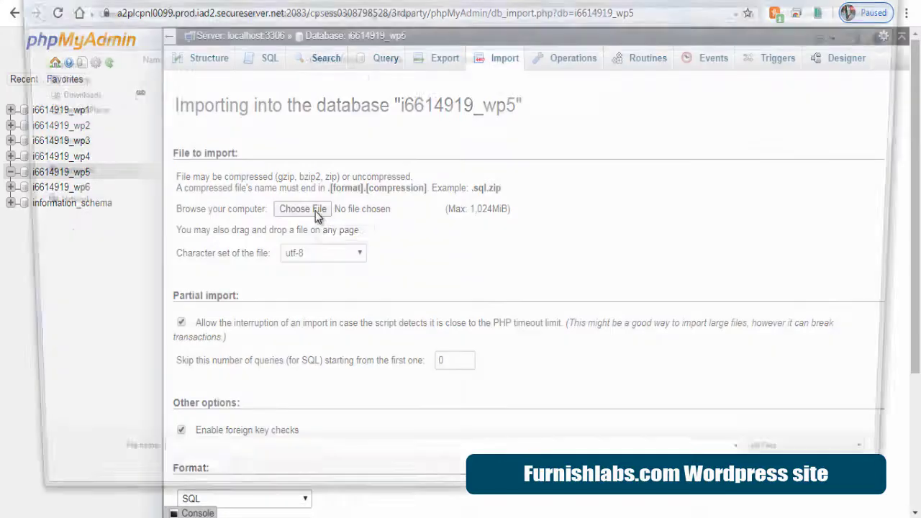
click(173, 77)
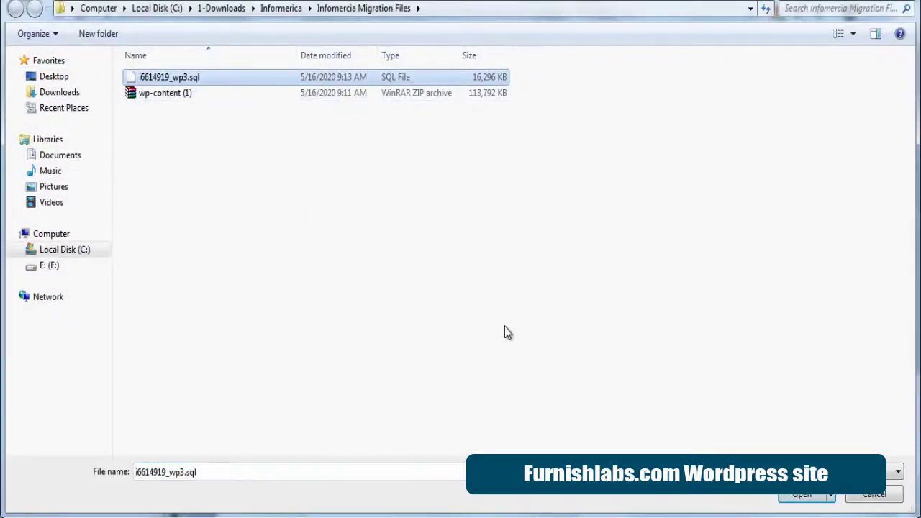
click(797, 498)
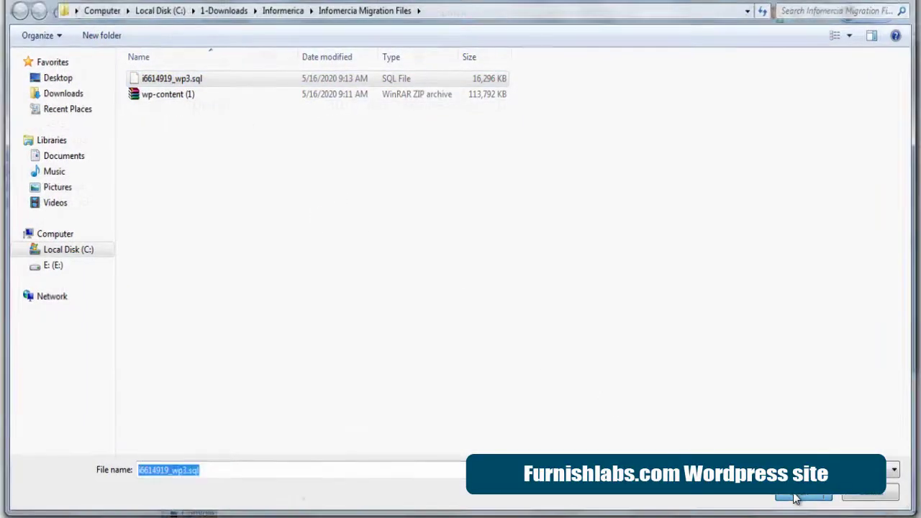
scroll(735, 430, down, 1)
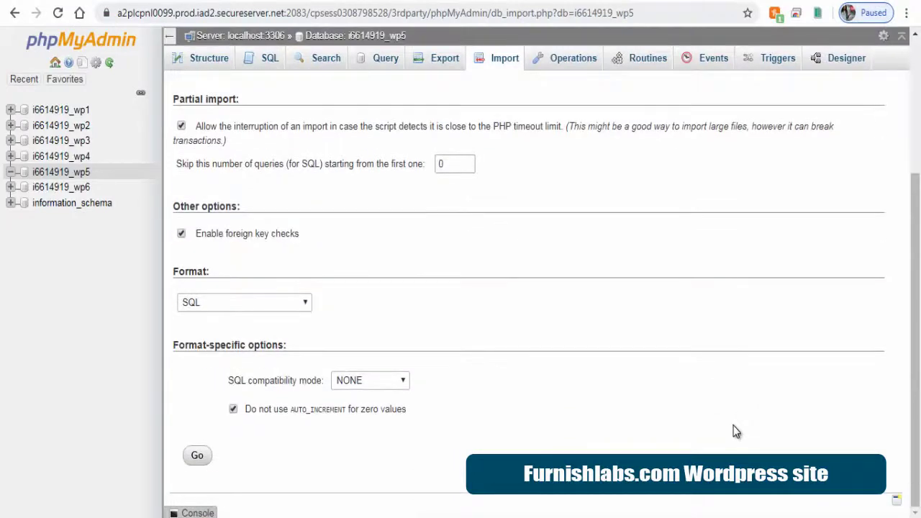
click(197, 458)
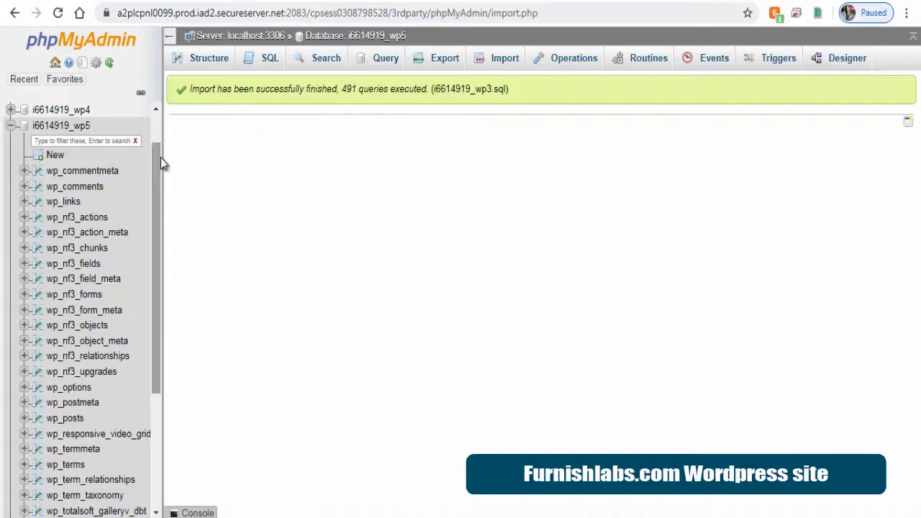
drag(159, 164, 159, 218)
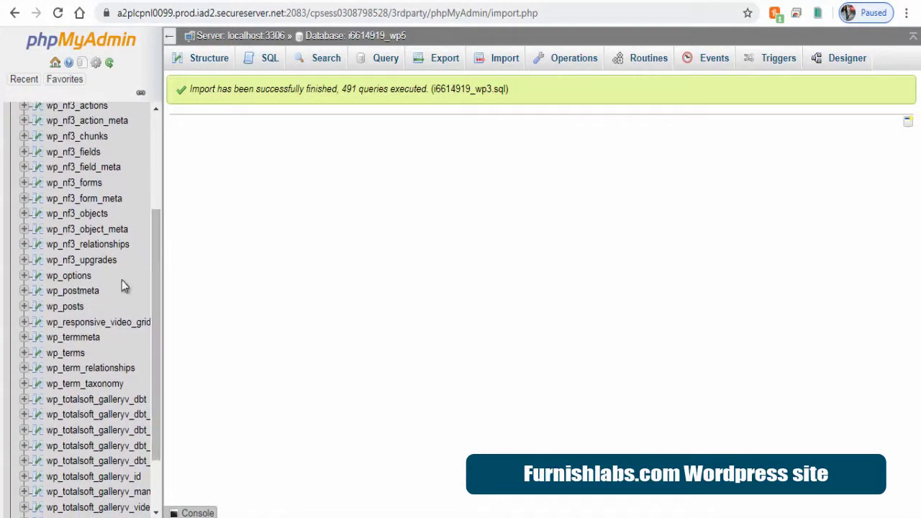
click(69, 276)
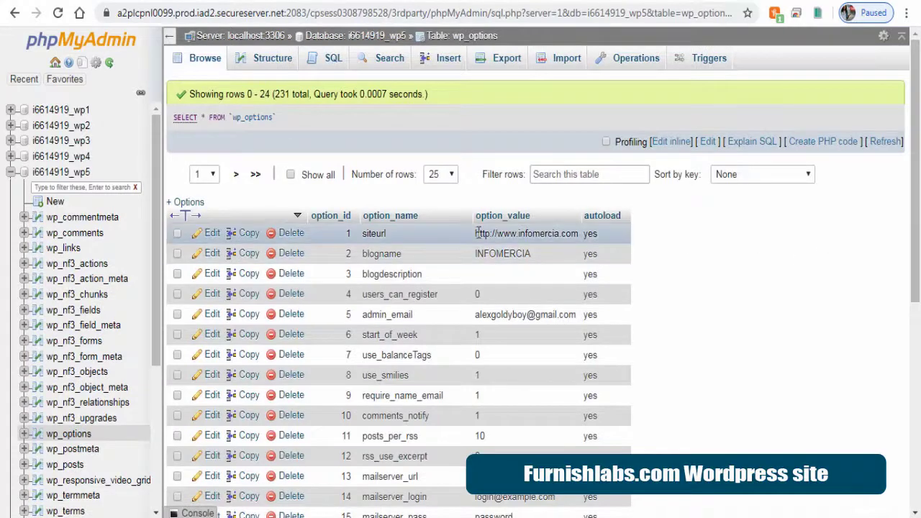
drag(477, 233, 558, 248)
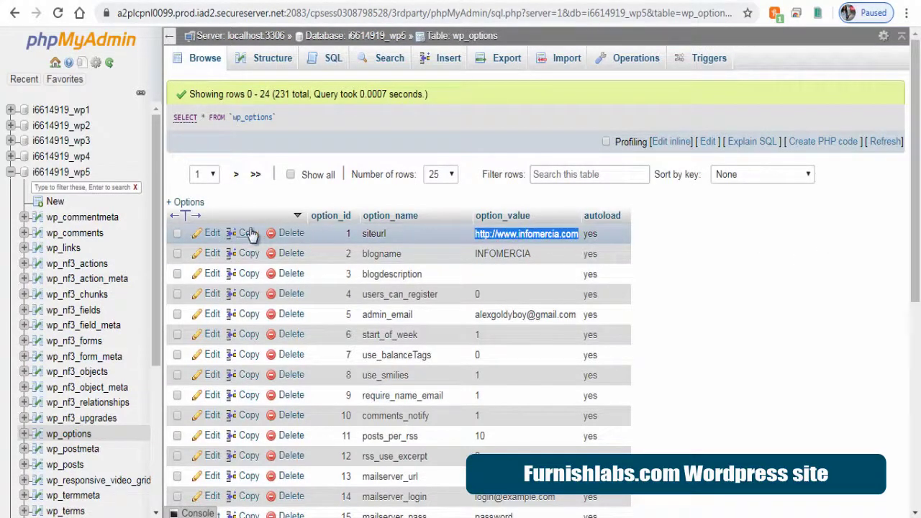
click(212, 233)
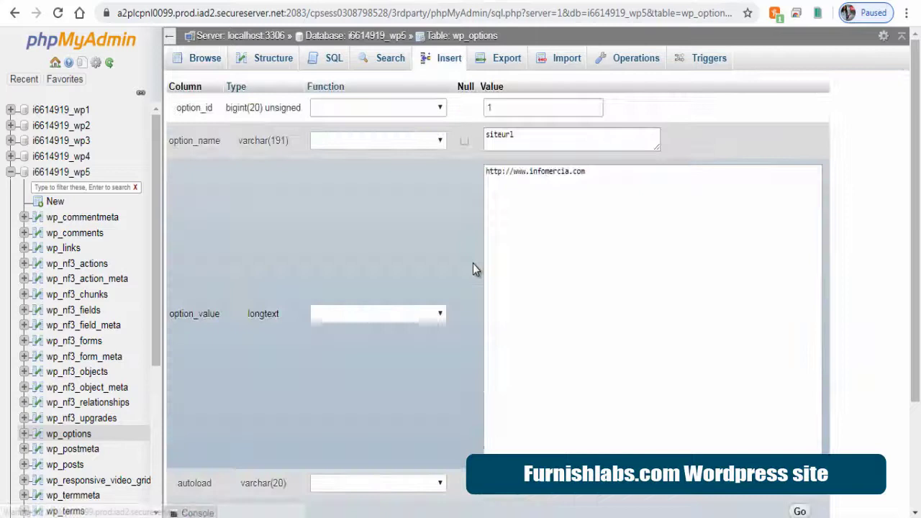
double_click(549, 172)
text(furnish)
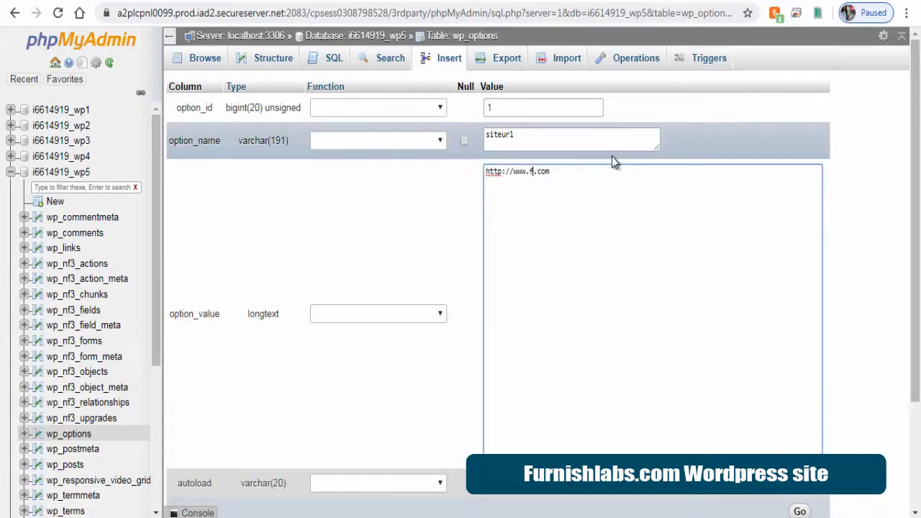
text(labs)
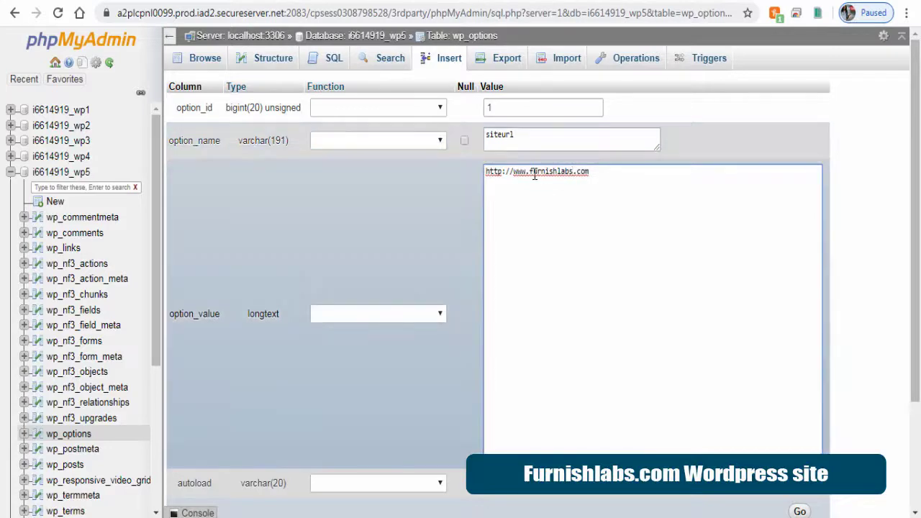
scroll(524, 187, down, 2)
click(375, 453)
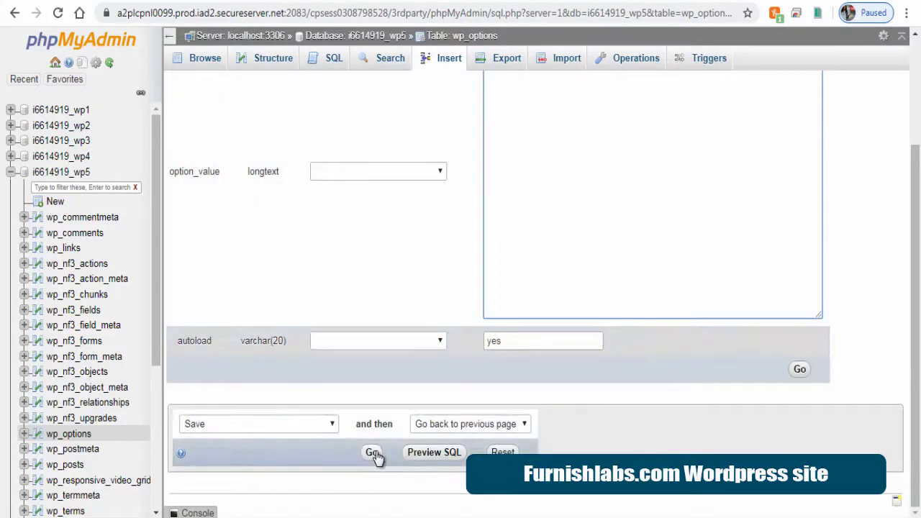
scroll(522, 329, down, 6)
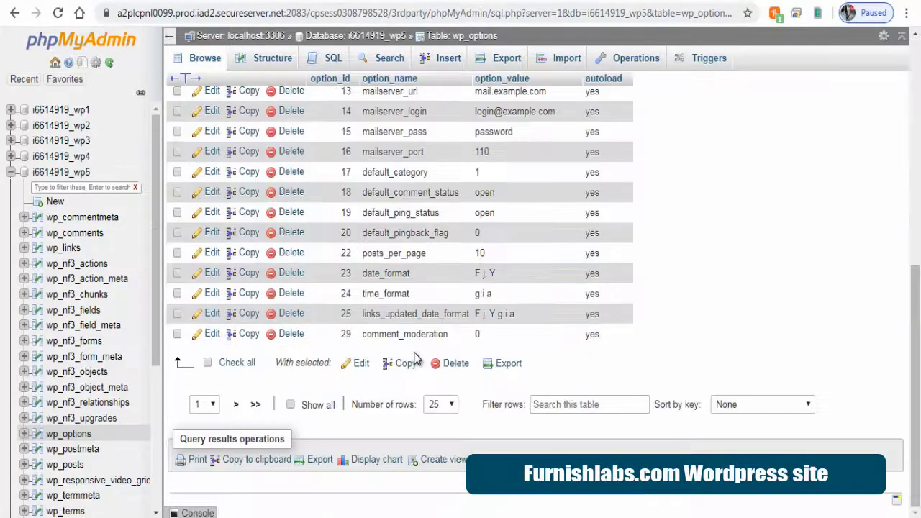
click(236, 408)
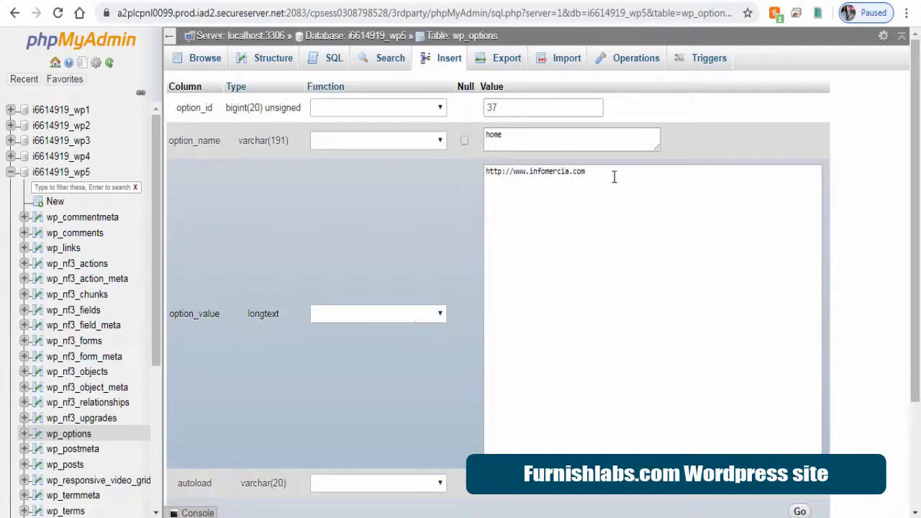
click(611, 172)
drag(610, 171, 458, 178)
text(http://www.furnishlabs.com)
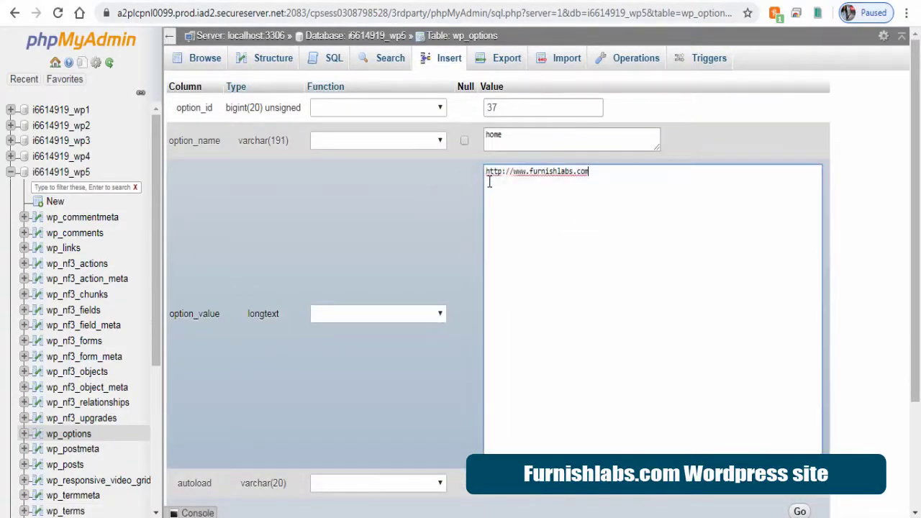
scroll(627, 262, down, 2)
click(372, 452)
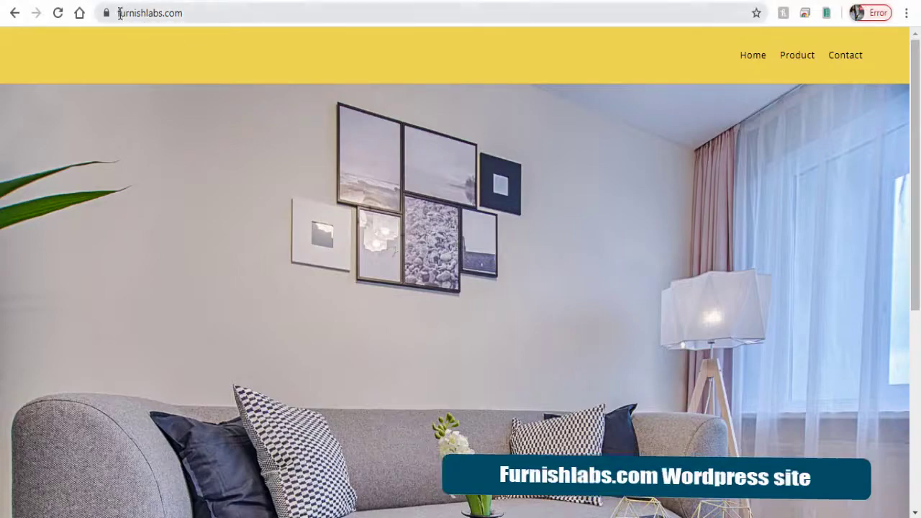
Reload furnishlabs.com and visit its Premium Domain Name, FAQ and Log In pages
click(217, 13)
key(Return)
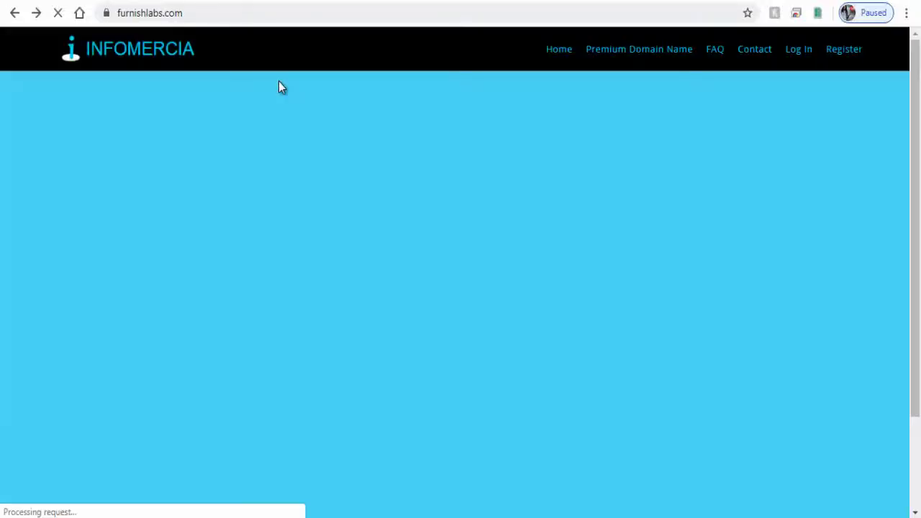
click(612, 55)
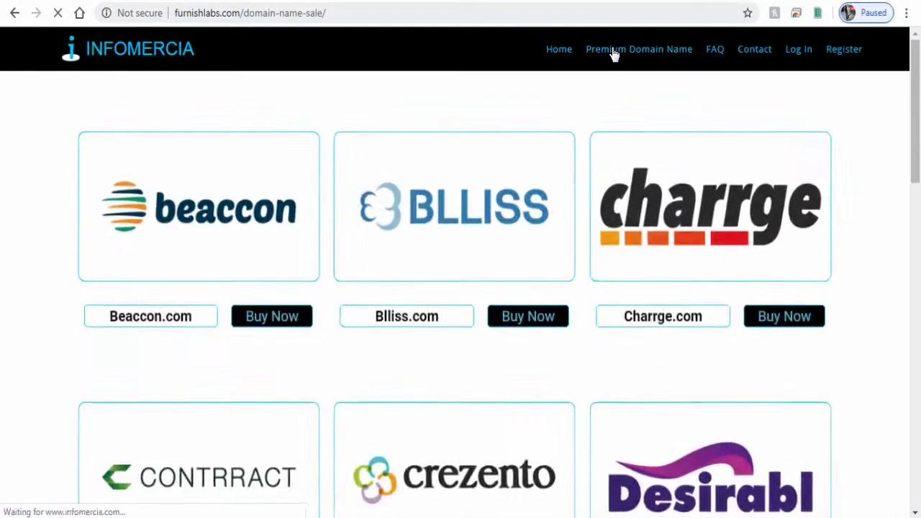
click(719, 52)
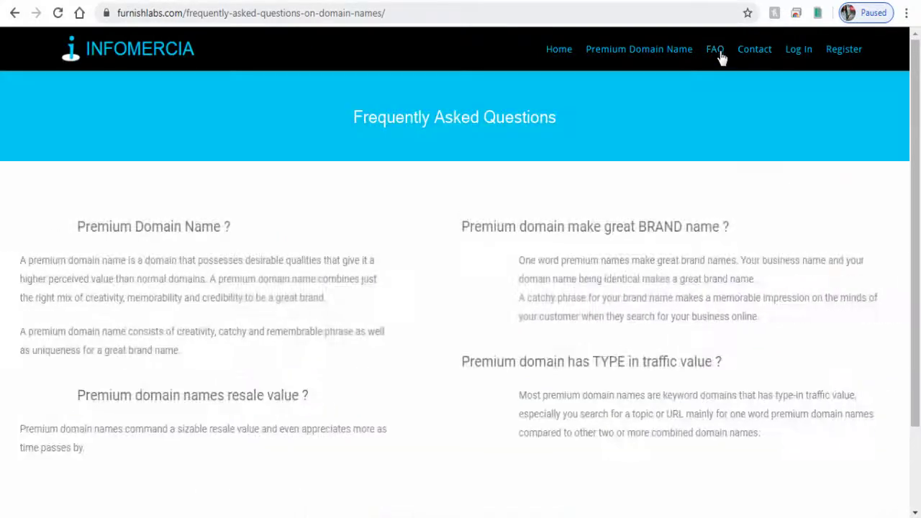
click(805, 55)
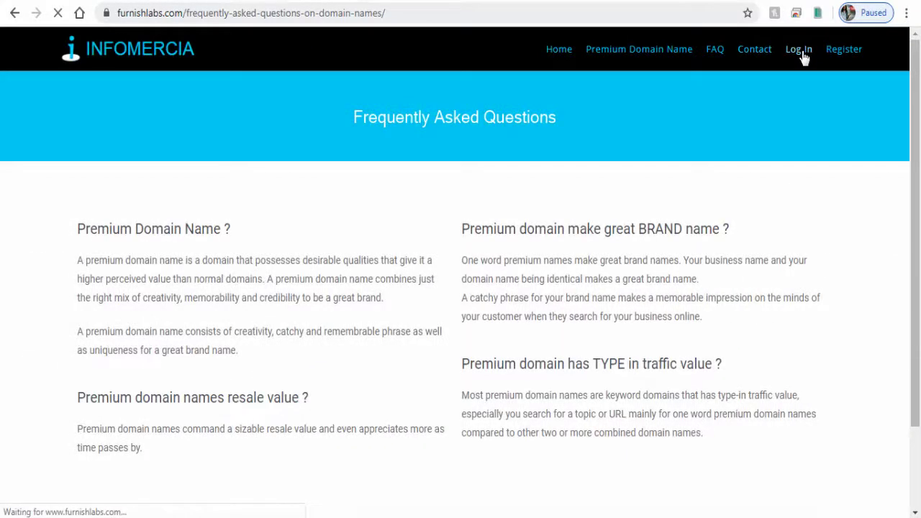